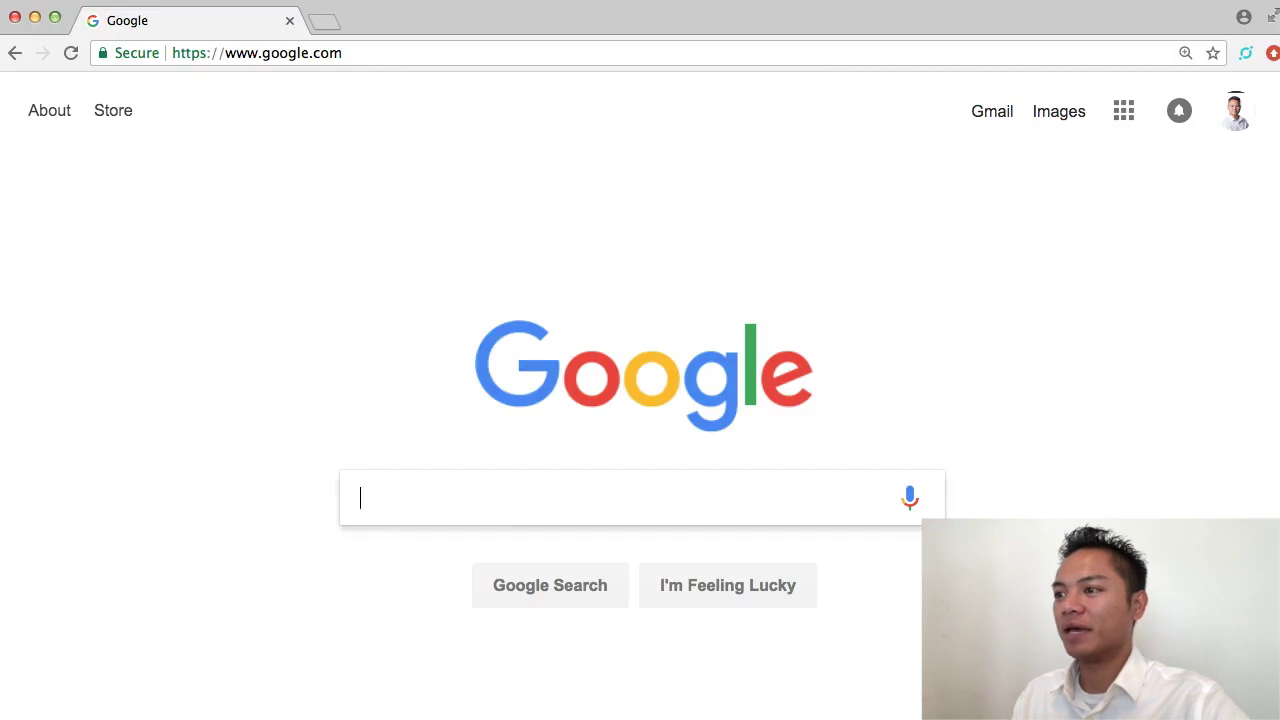
# Open the coinmarketcap.com website.
pyautogui.click(400, 52)
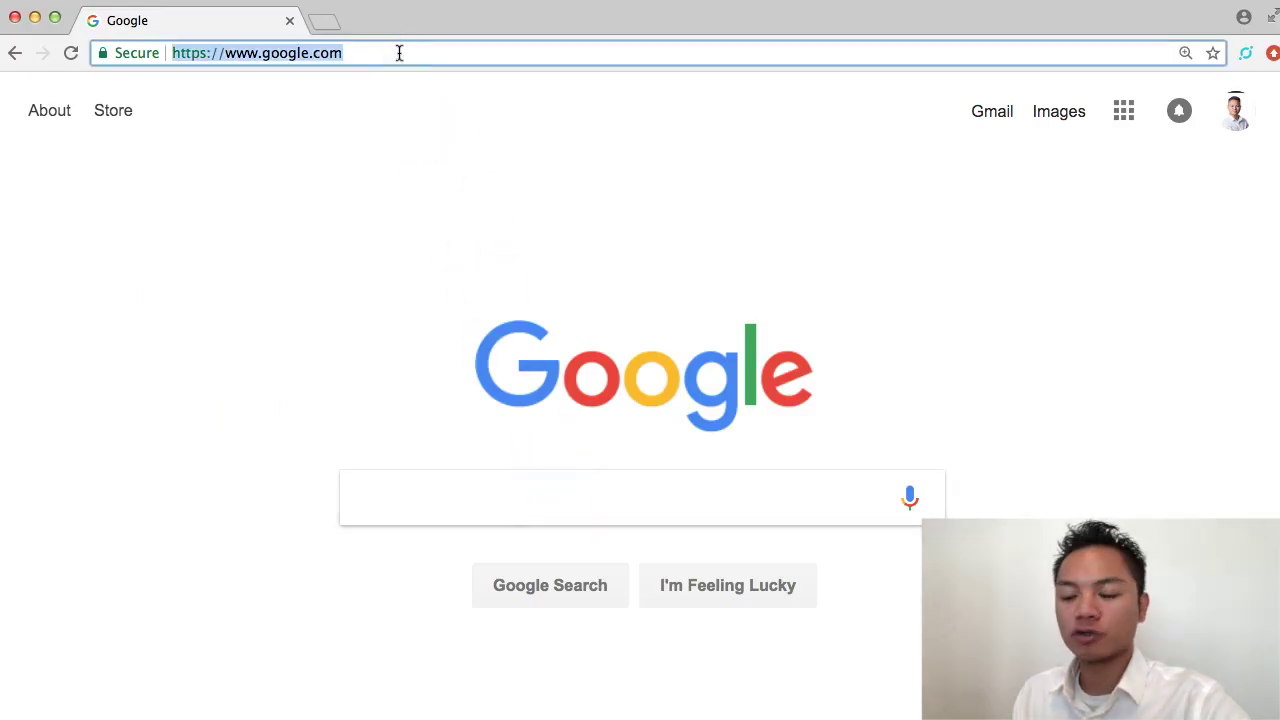
pyautogui.write('coin')
pyautogui.press('Return')
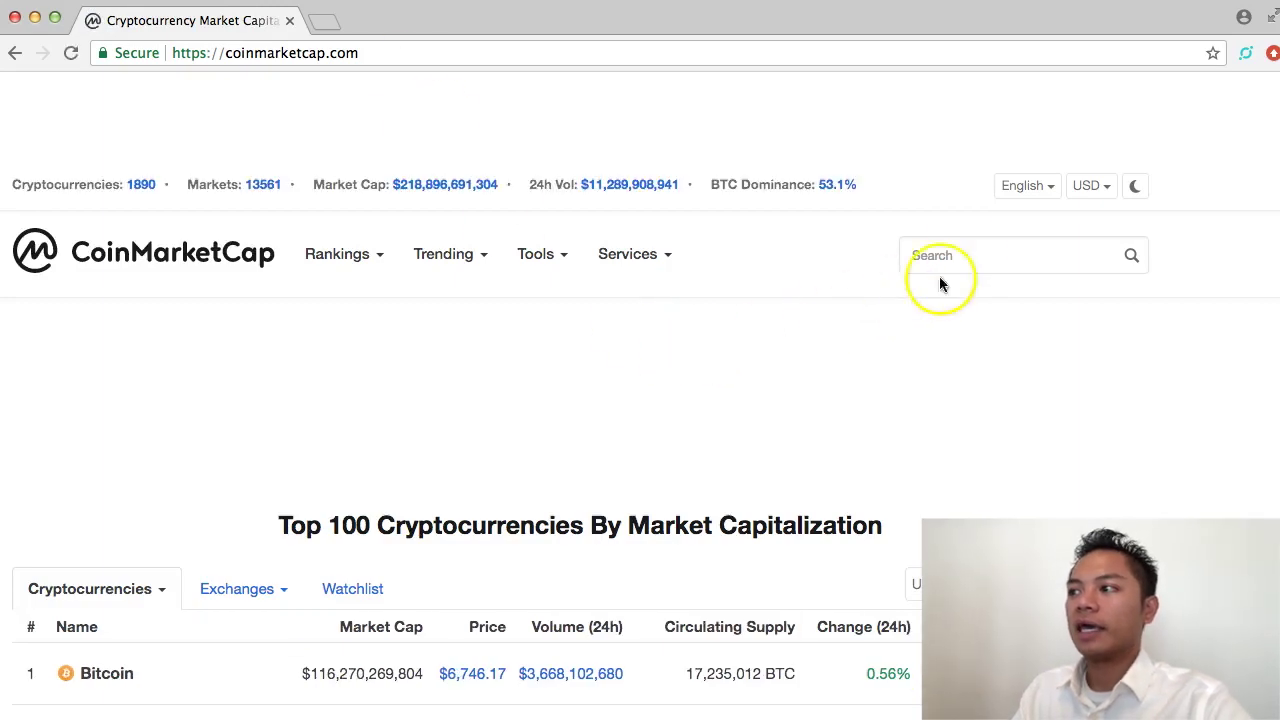
# Search CoinMarketCap for "reddcoin" and open the ReddCoin (RDD) page.
pyautogui.click(963, 254)
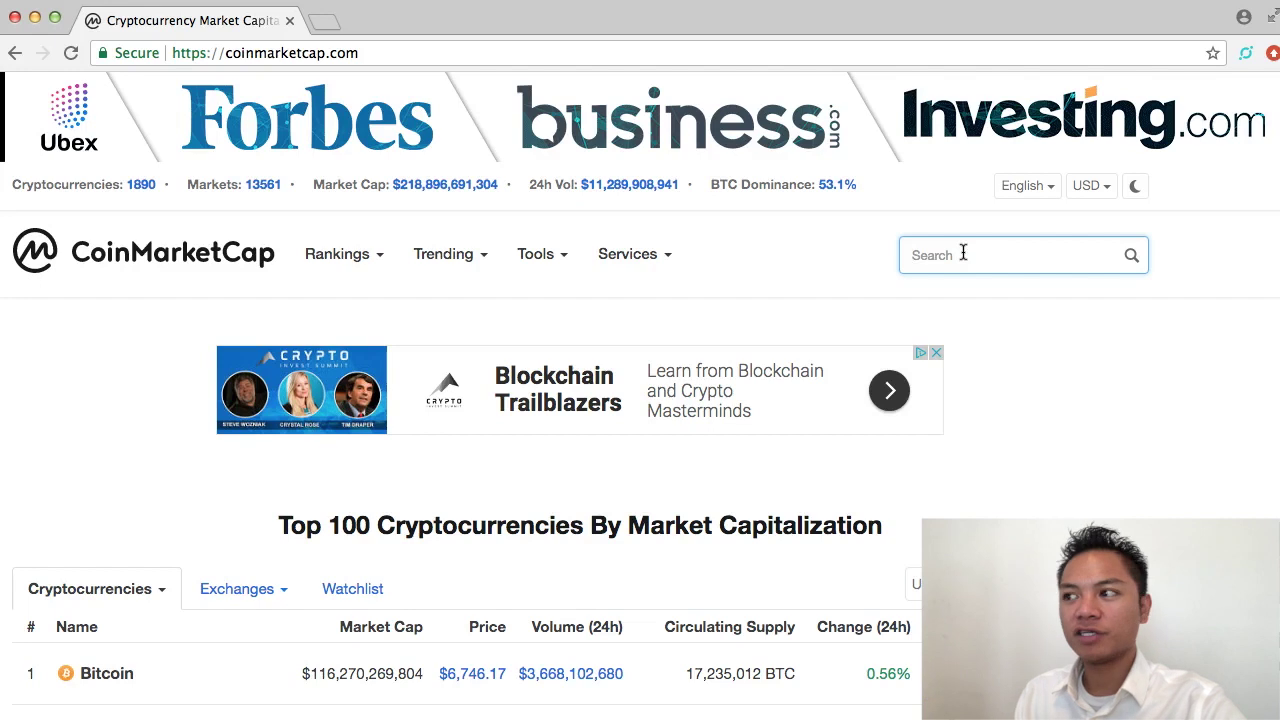
pyautogui.write('redd')
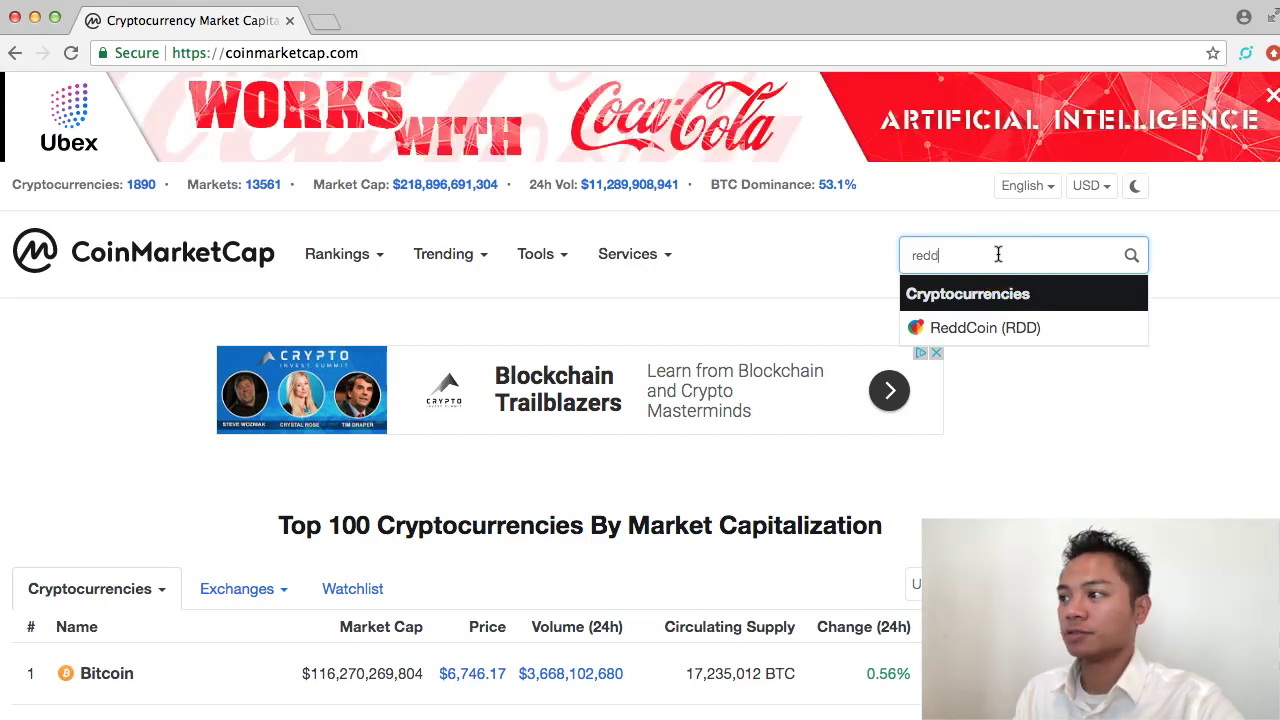
pyautogui.write('coin')
pyautogui.click(1008, 330)
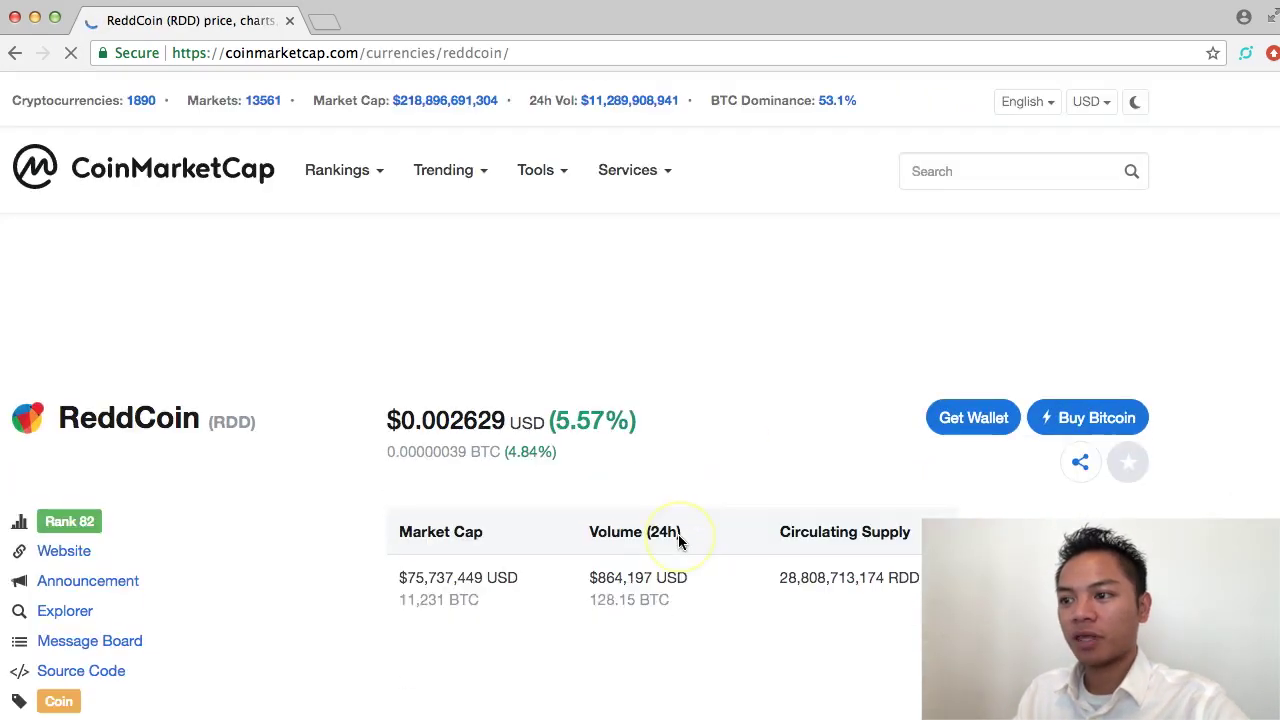
# Open ReddCoin's official website from its CoinMarketCap listing and check the site's address and connection security.
pyautogui.scroll(-3, 678, 540)
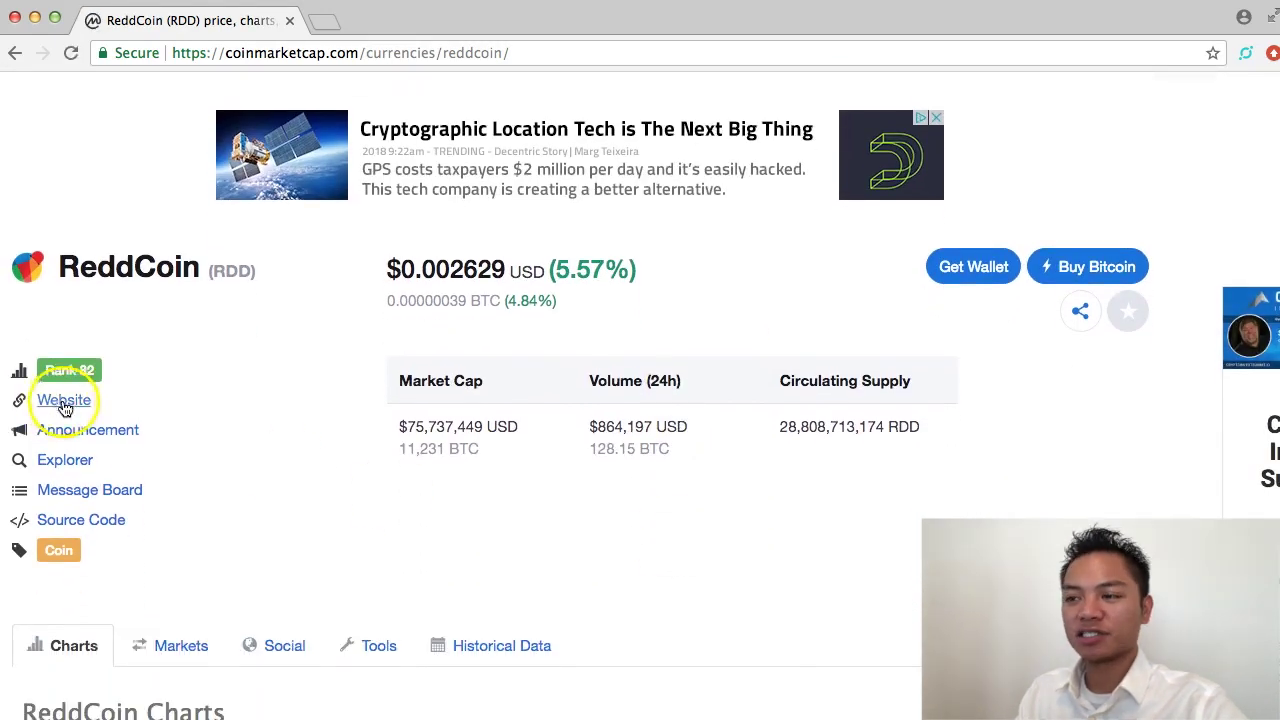
pyautogui.click(71, 406)
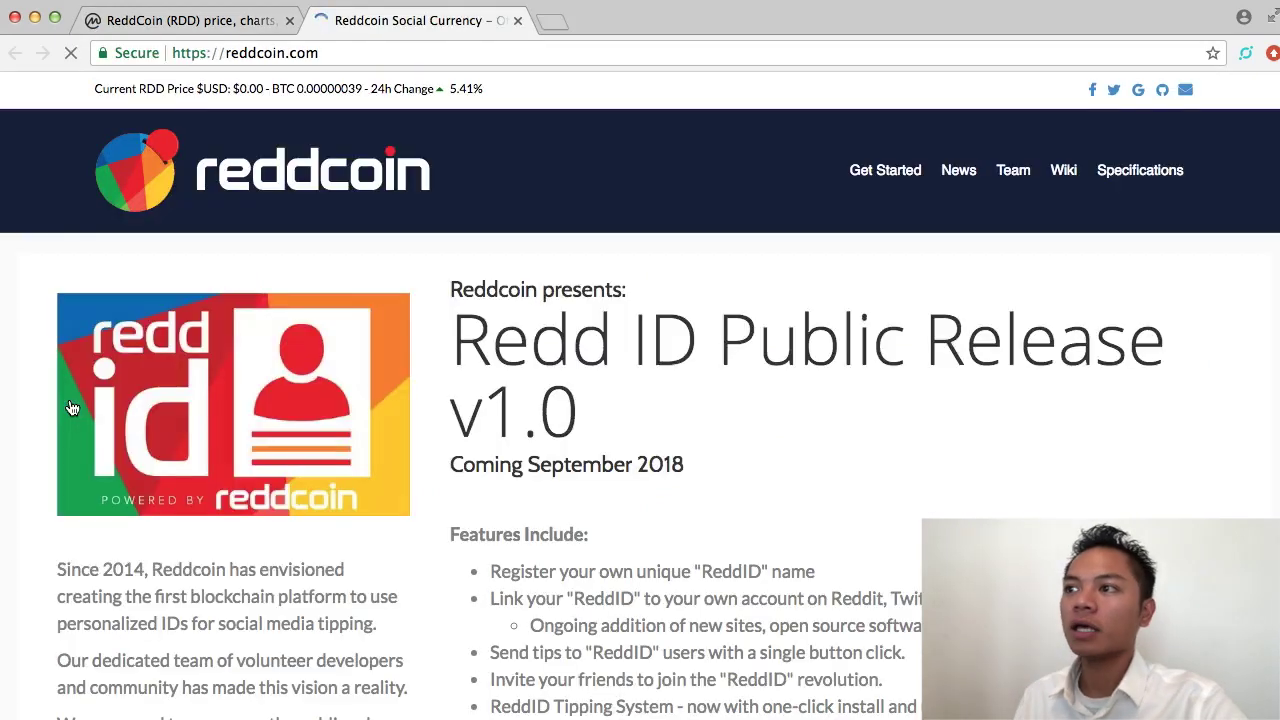
pyautogui.click(380, 52)
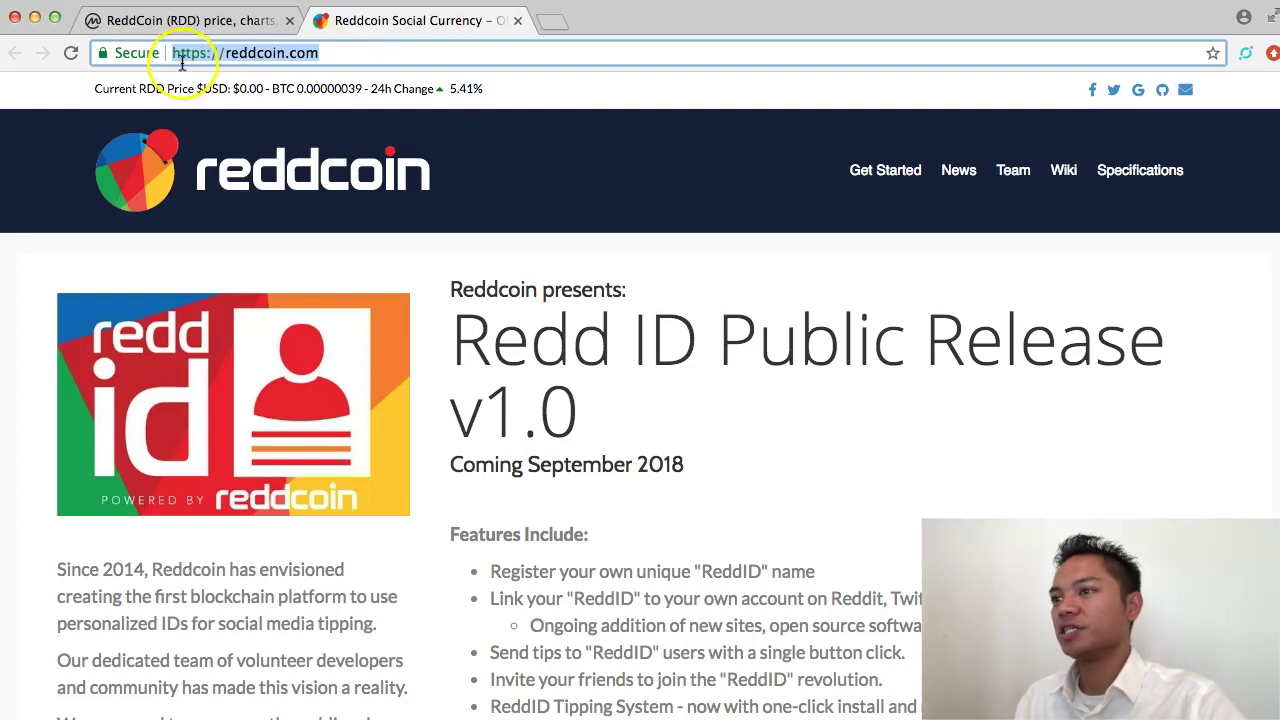
pyautogui.click(116, 53)
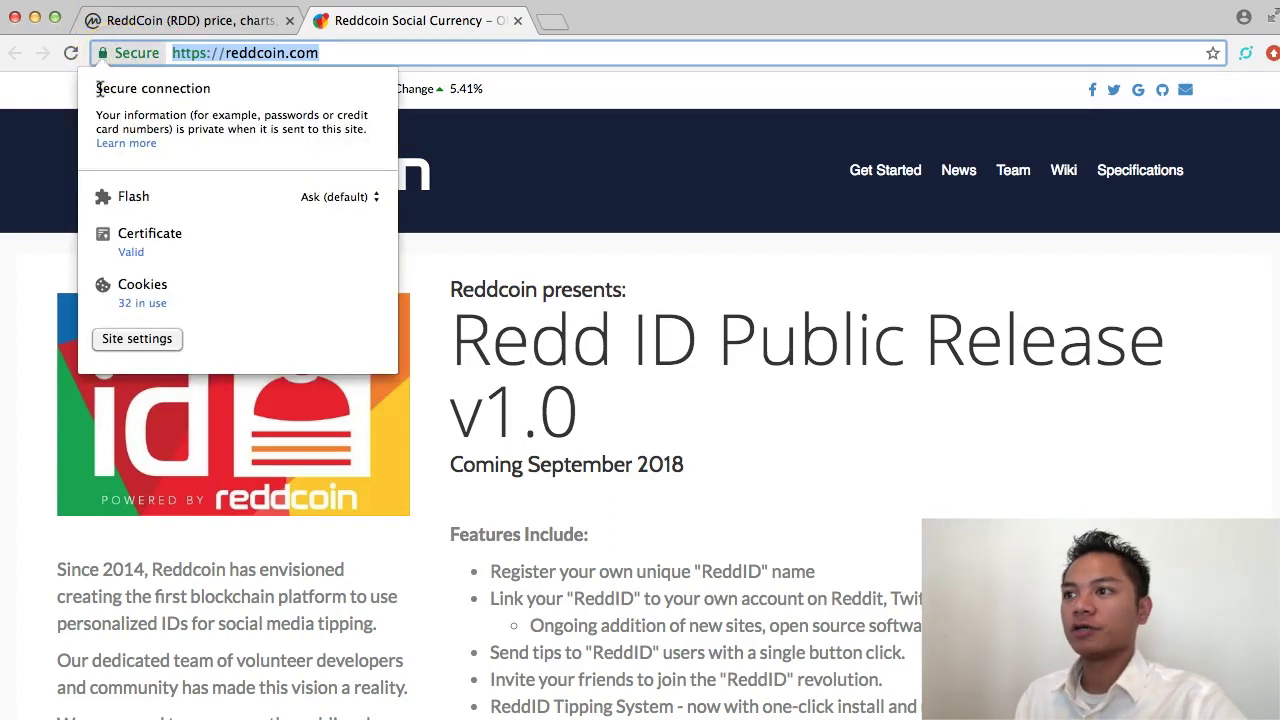
pyautogui.moveTo(97, 89); pyautogui.dragTo(199, 89)
pyautogui.click(329, 52)
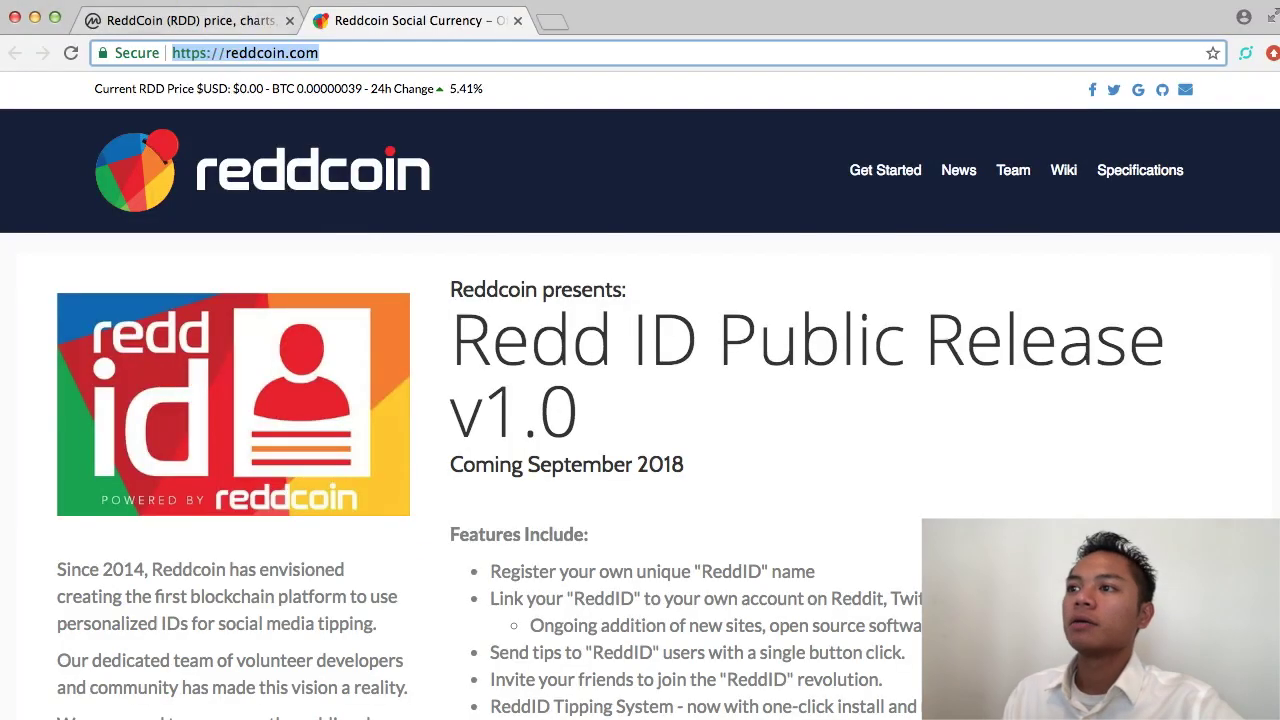
pyautogui.click(201, 27)
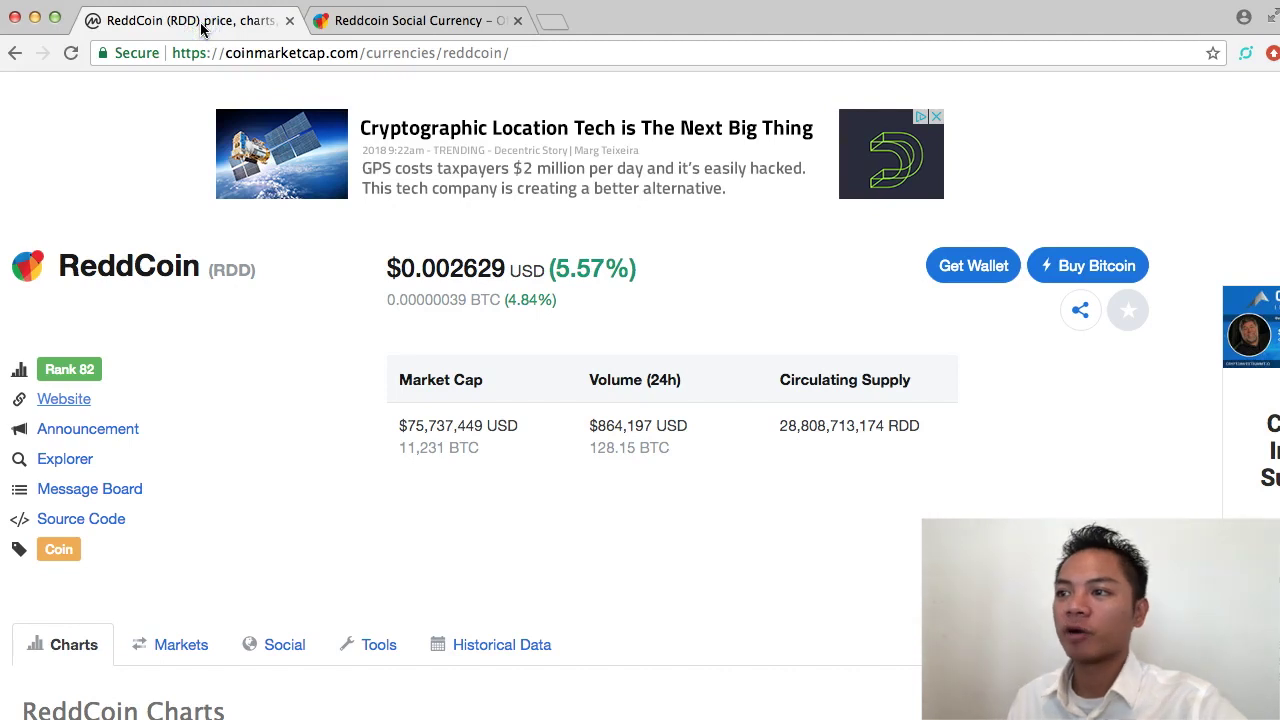
pyautogui.scroll(-2, 319, 351)
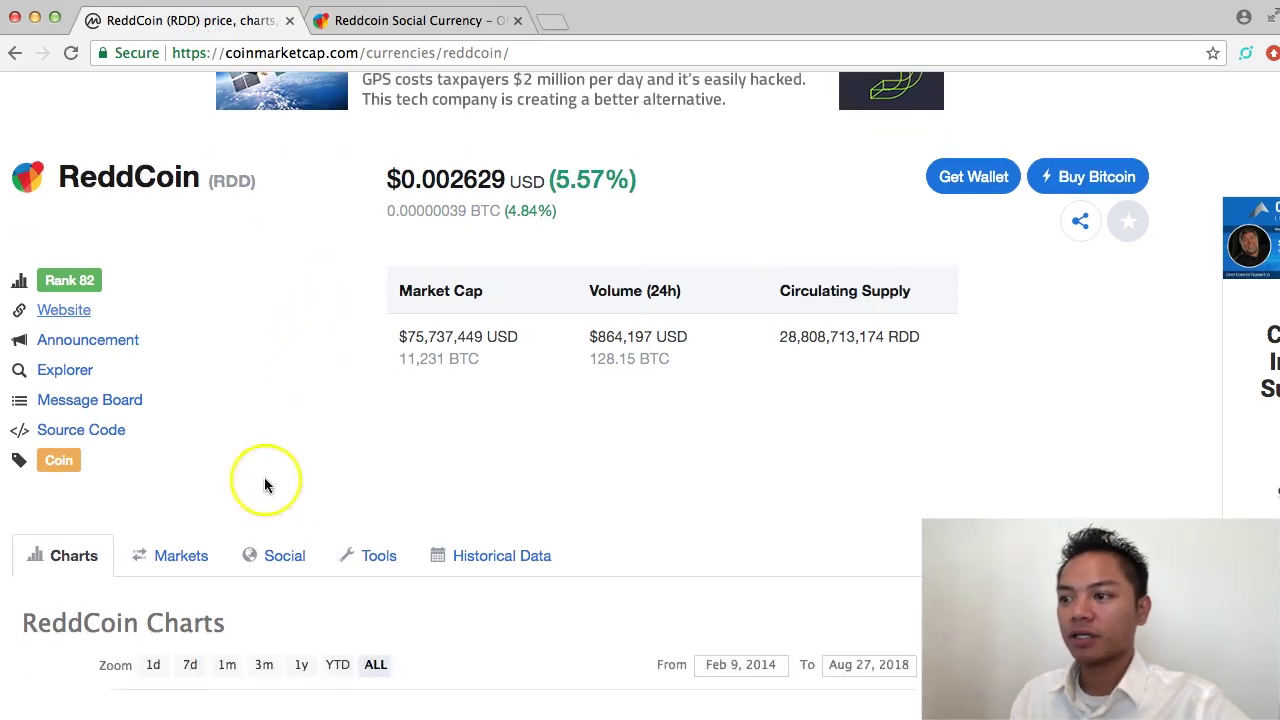
pyautogui.scroll(-1, 272, 563)
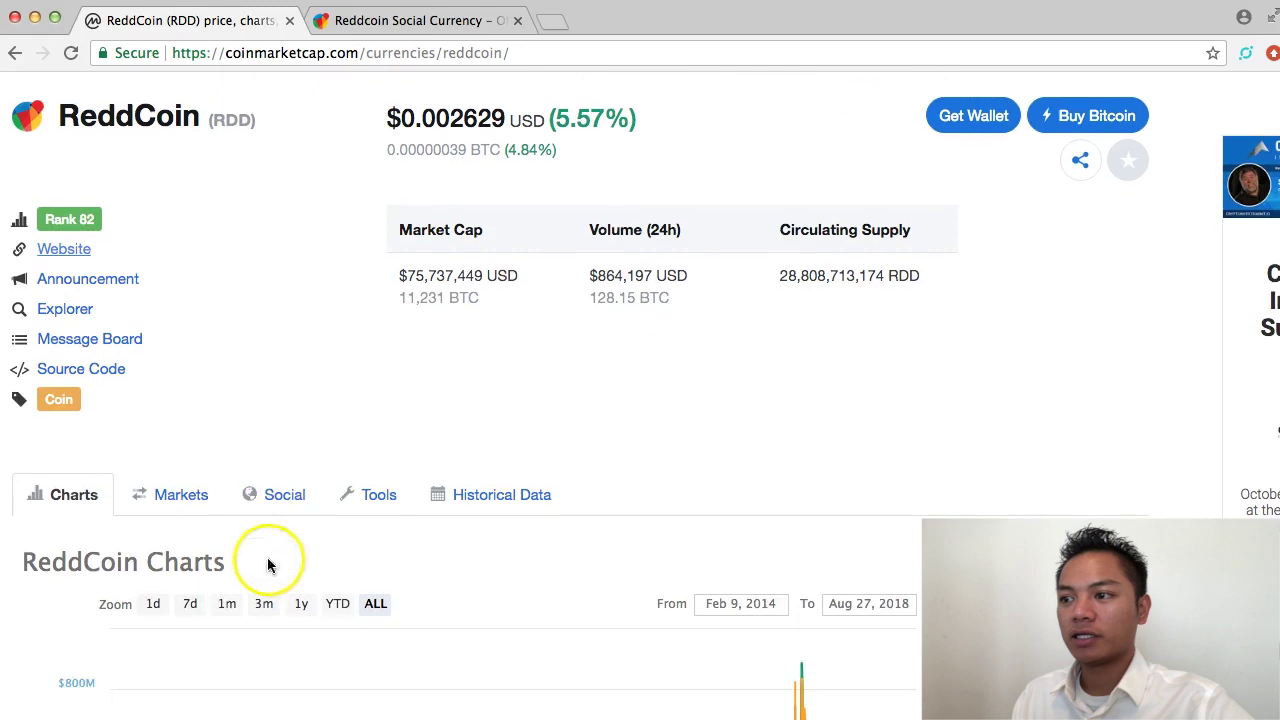
pyautogui.click(266, 498)
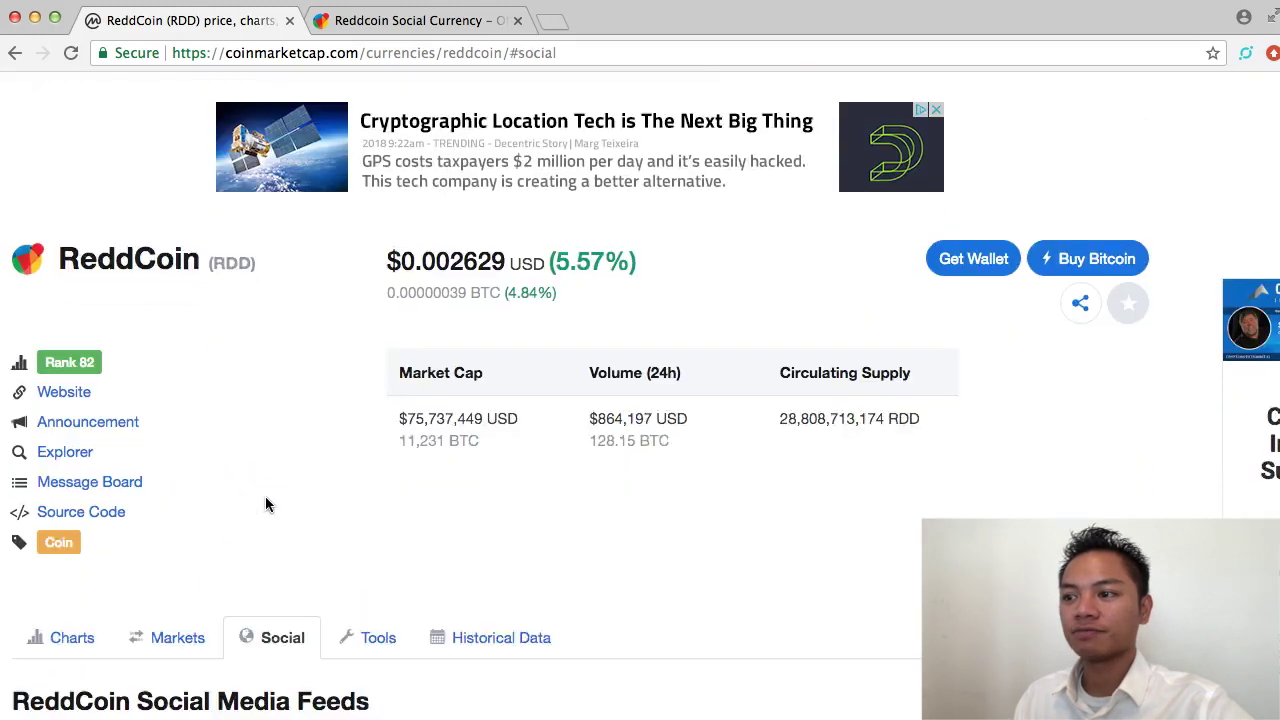
pyautogui.scroll(-5, 257, 496)
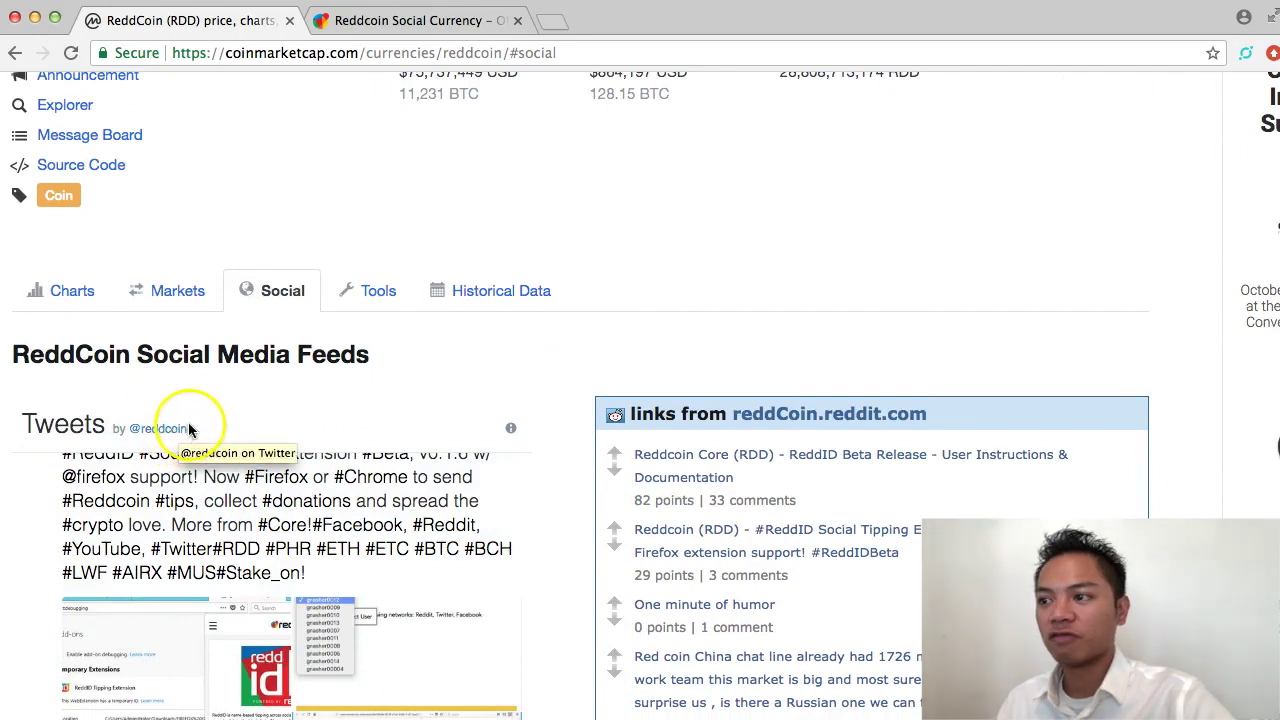
pyautogui.click(172, 432)
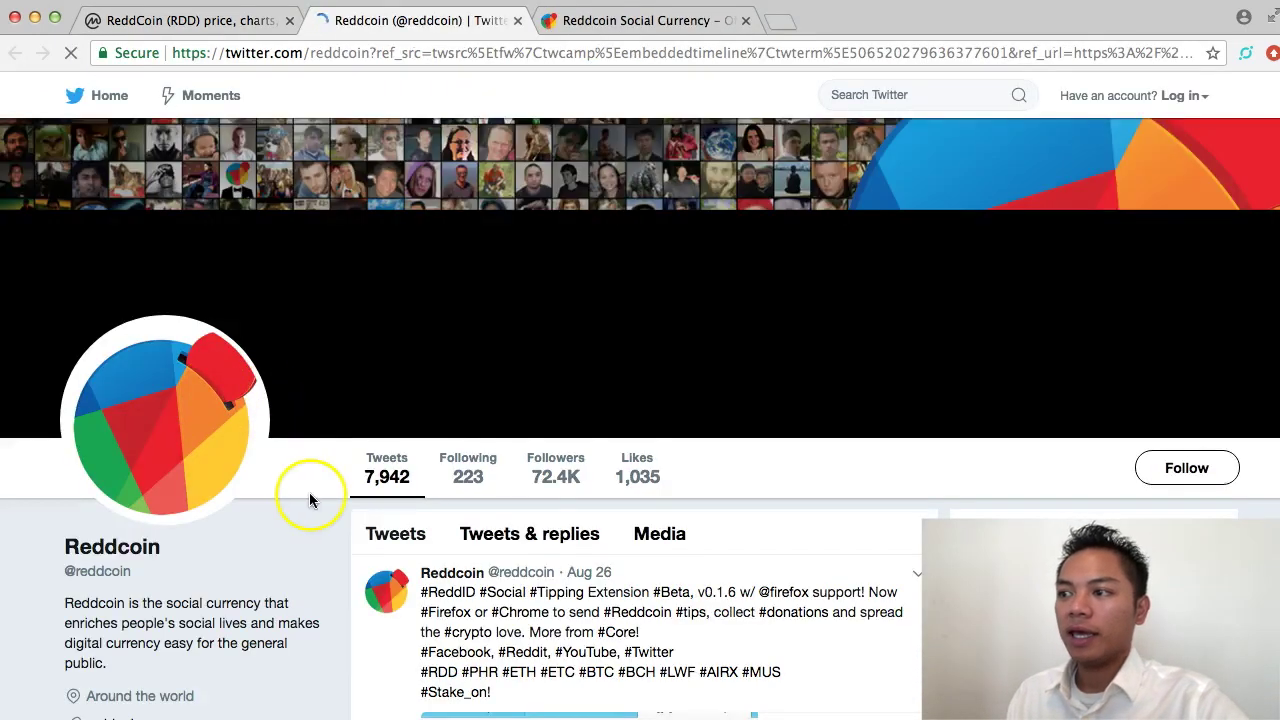
# Examine the Reddcoin Twitter profile's followers and follow its website link to cross-check the official site.
pyautogui.scroll(-2, 309, 492)
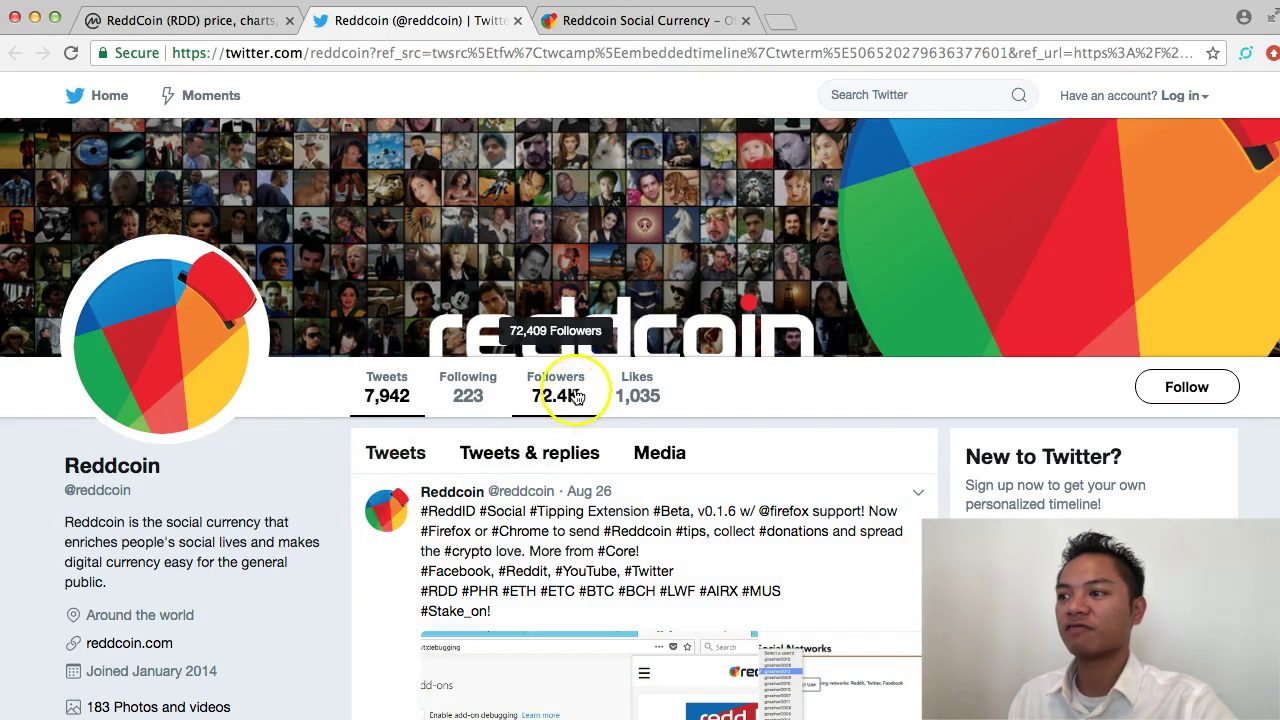
pyautogui.scroll(-1, 286, 514)
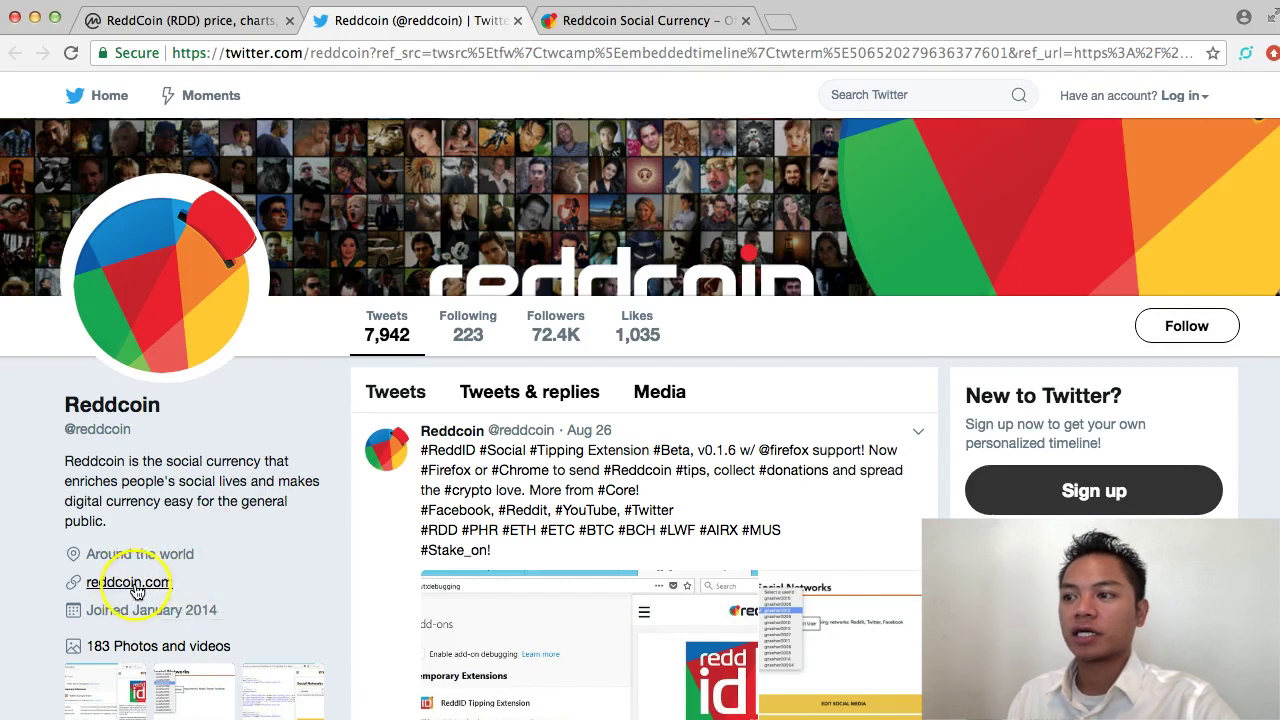
pyautogui.click(128, 582)
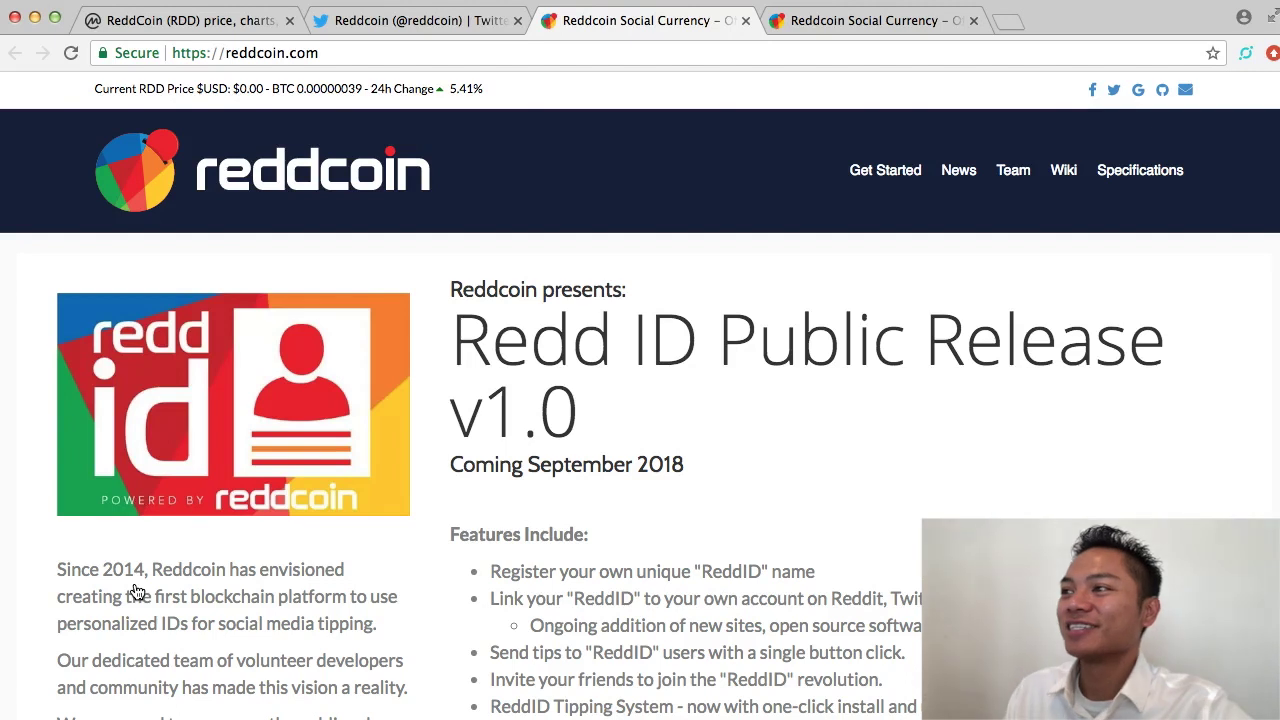
pyautogui.click(296, 558)
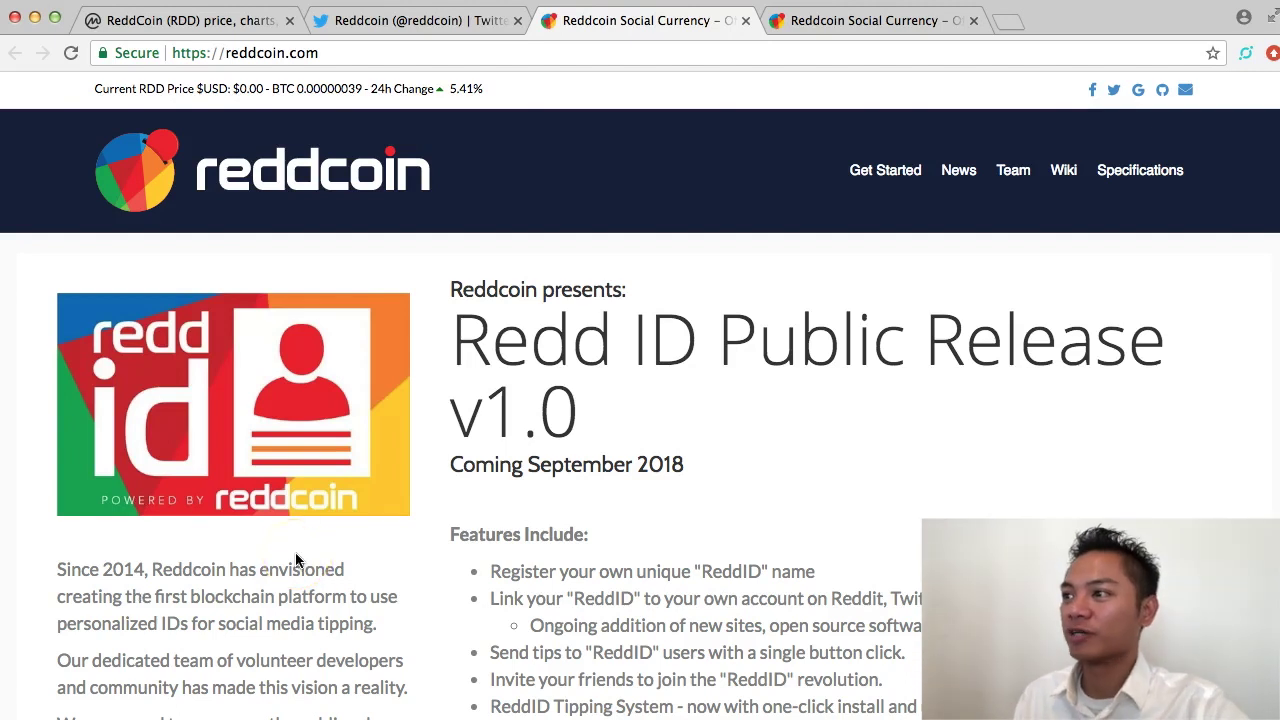
# Close the surplus tabs, keeping one reddcoin.com tab, and open the site's Get Started page.
pyautogui.click(745, 20)
pyautogui.click(517, 20)
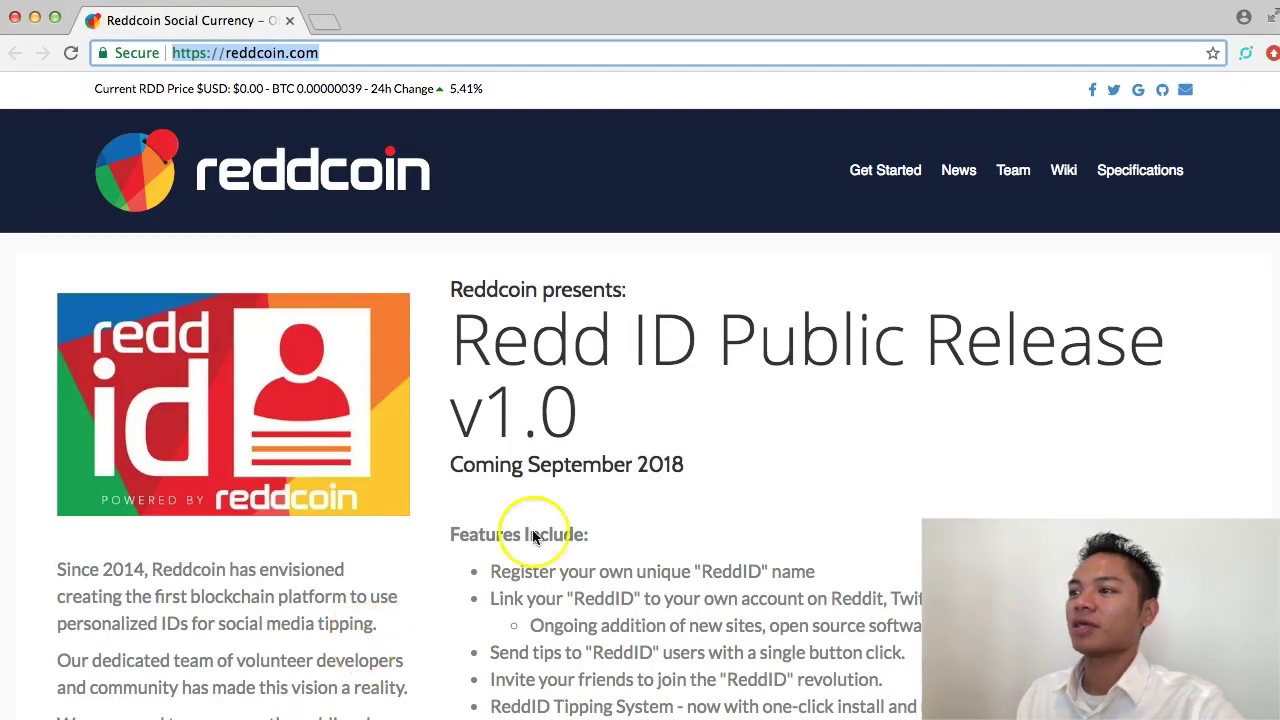
pyautogui.click(736, 486)
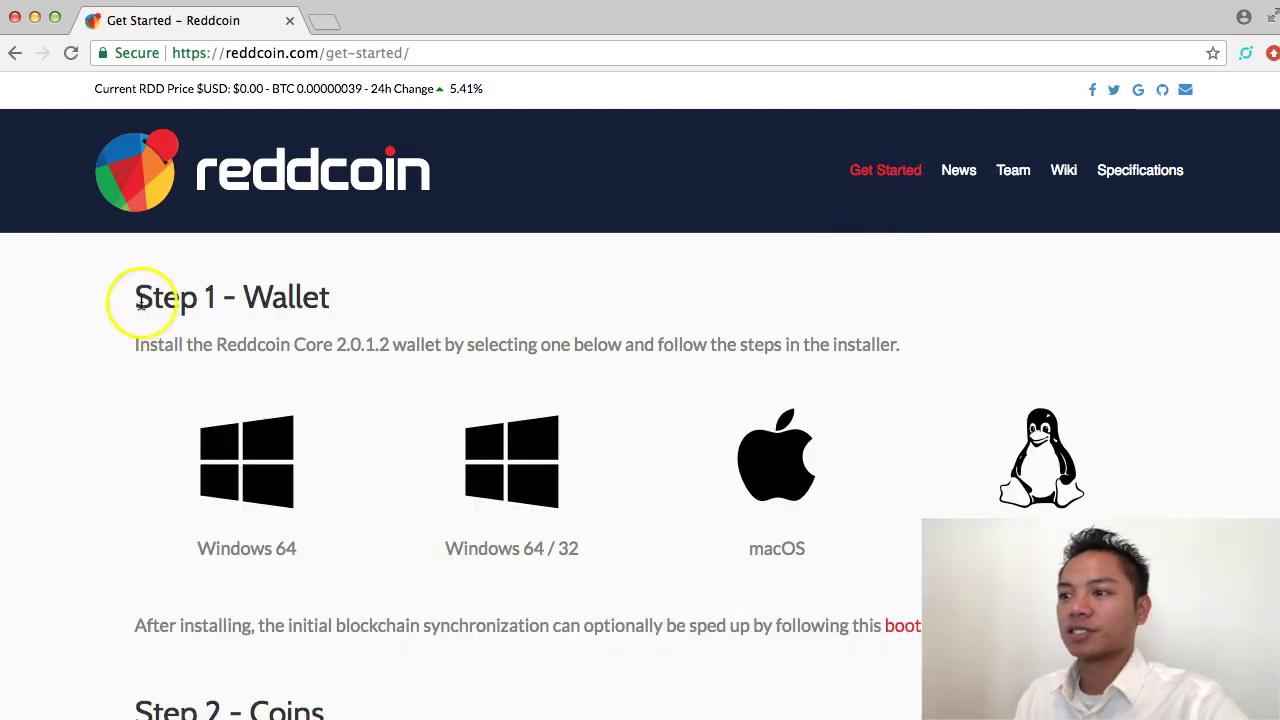
# Read the Step 1 wallet instructions and the available operating system versions of Reddcoin Core 2.0.1.2.
pyautogui.moveTo(140, 298); pyautogui.dragTo(381, 295)
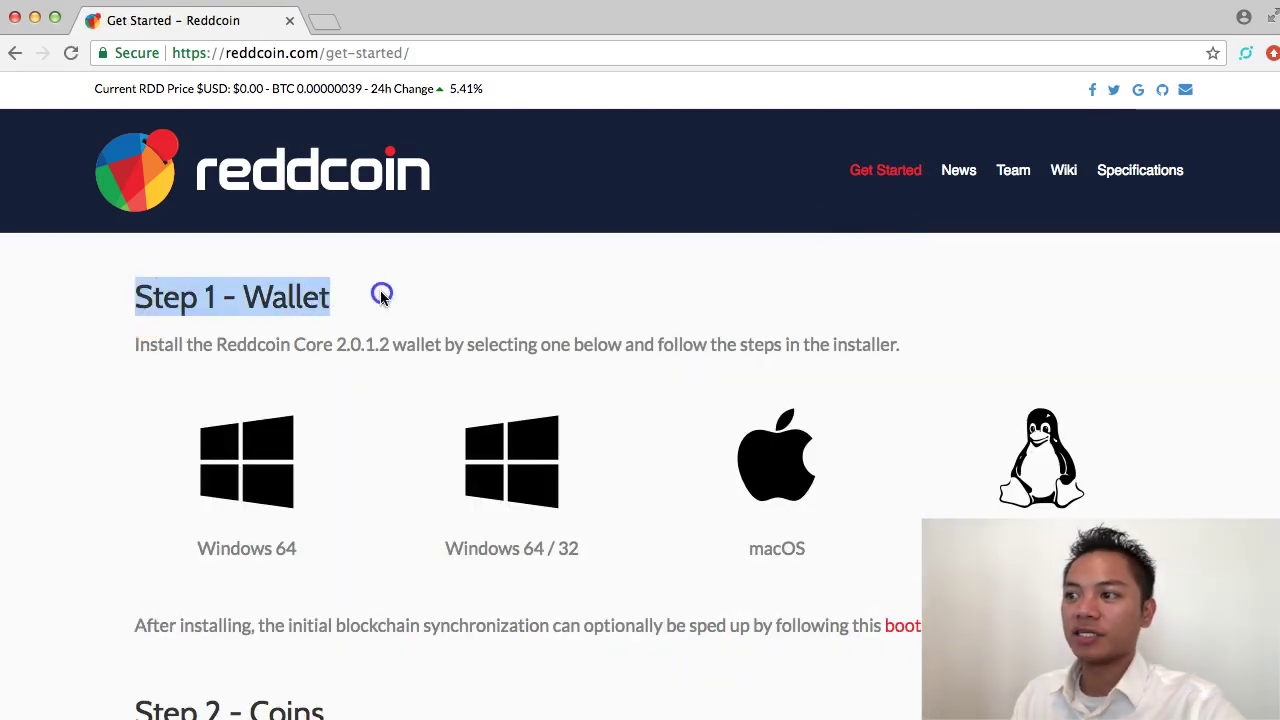
pyautogui.click(480, 296)
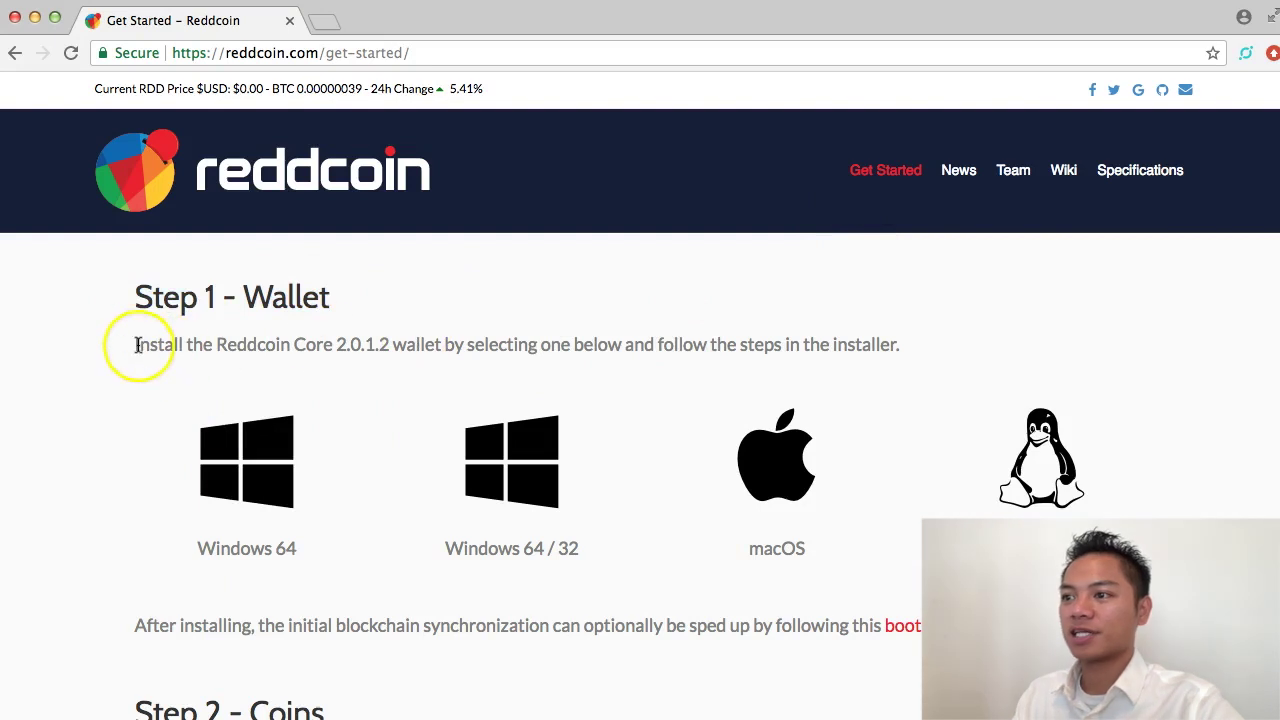
pyautogui.moveTo(137, 344); pyautogui.dragTo(335, 345)
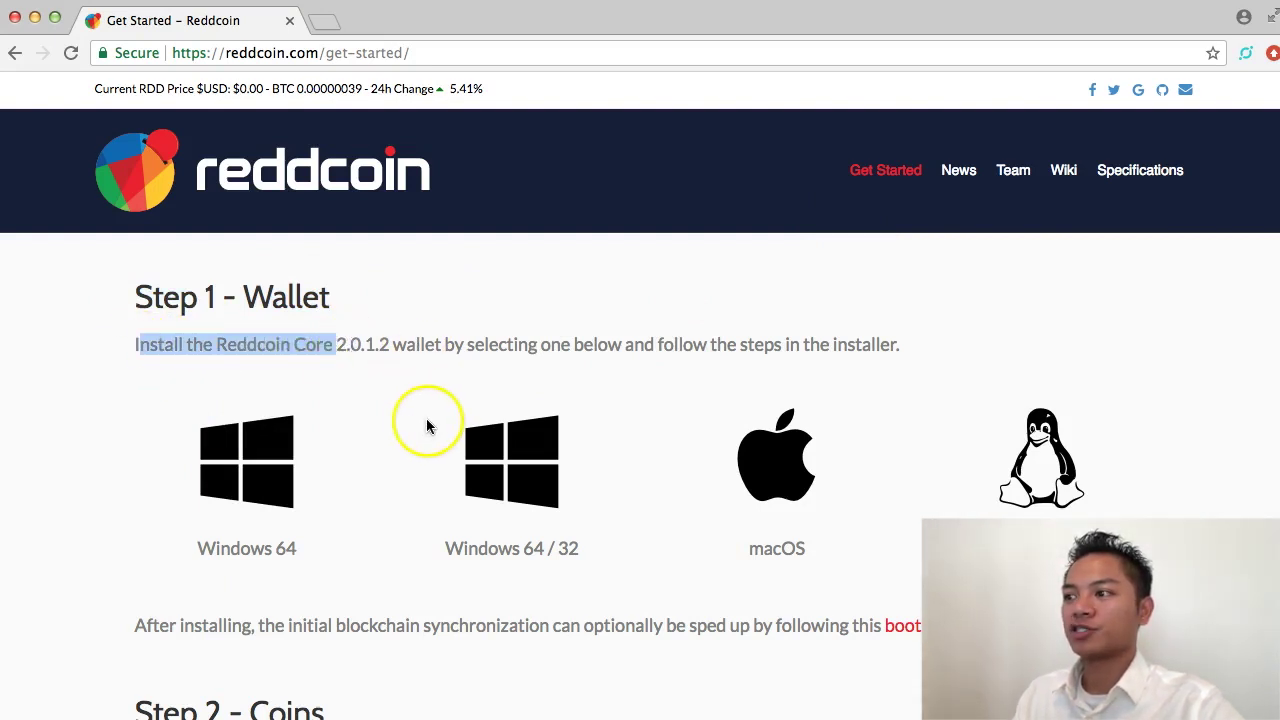
pyautogui.scroll(-1, 426, 423)
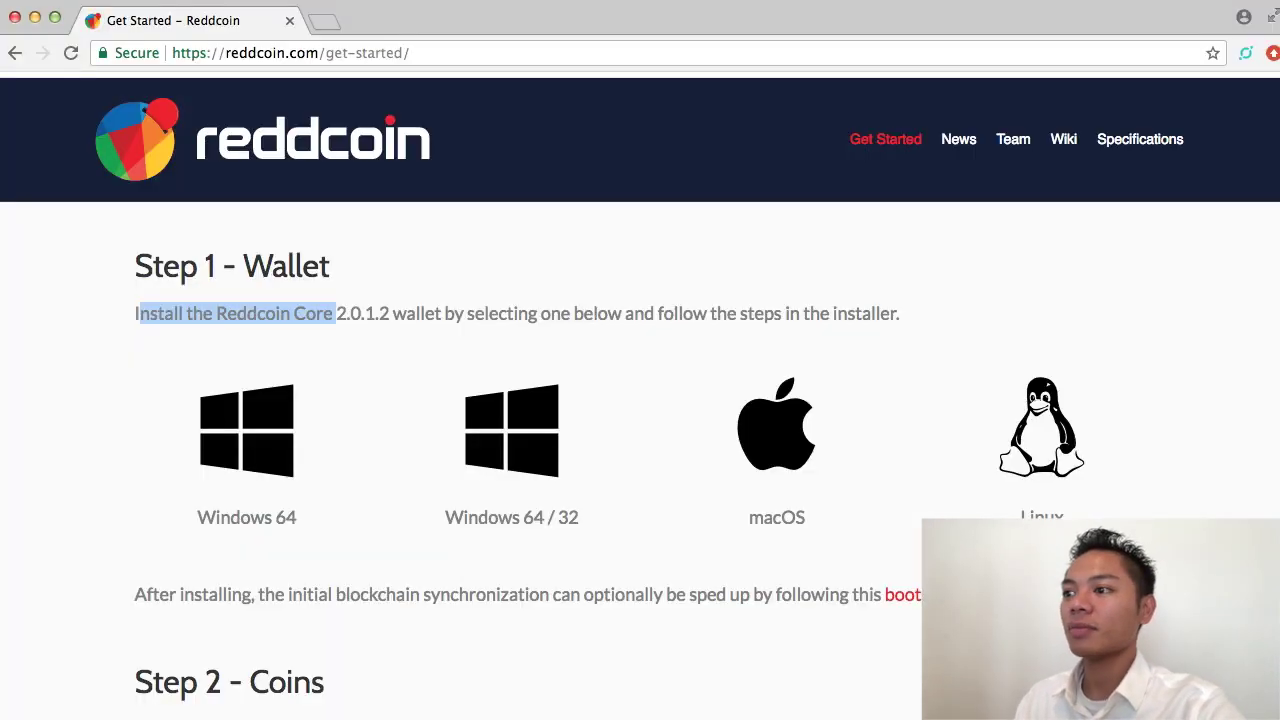
pyautogui.click(398, 562)
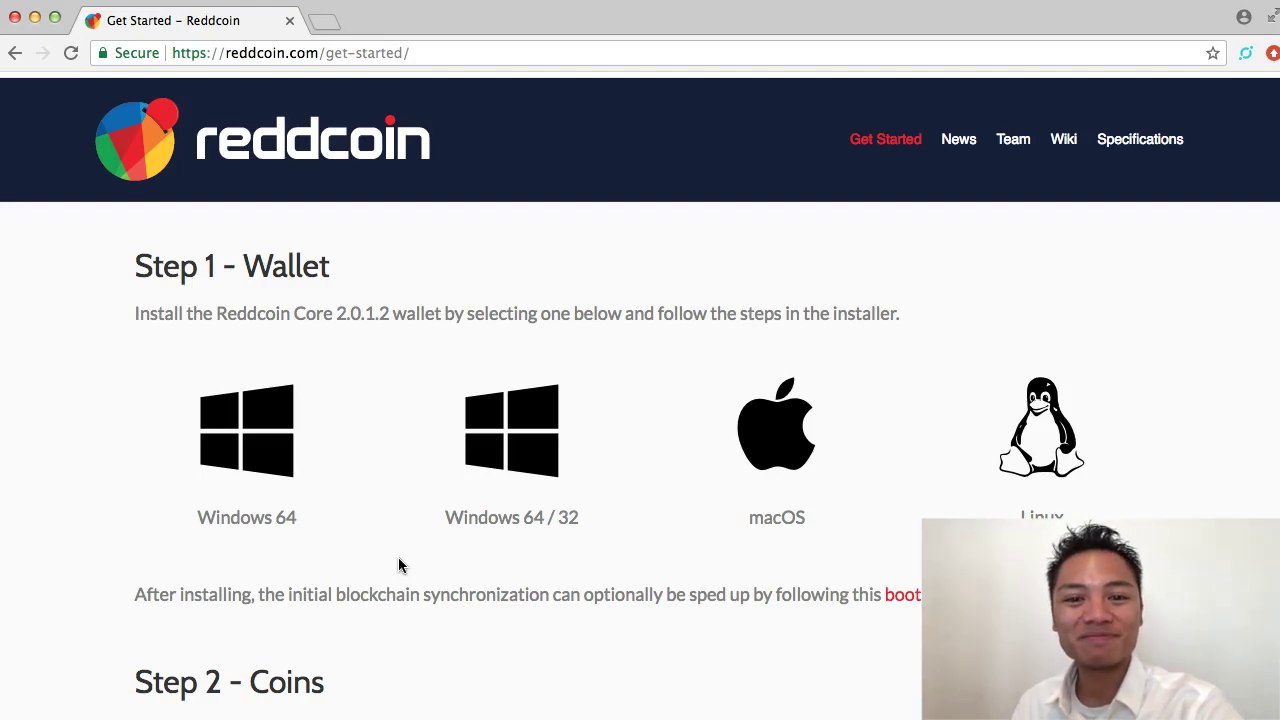
# Download the macOS version of the Reddcoin Core wallet and open the downloaded reddcoin-2.0.1.2 disk image.
pyautogui.click(776, 445)
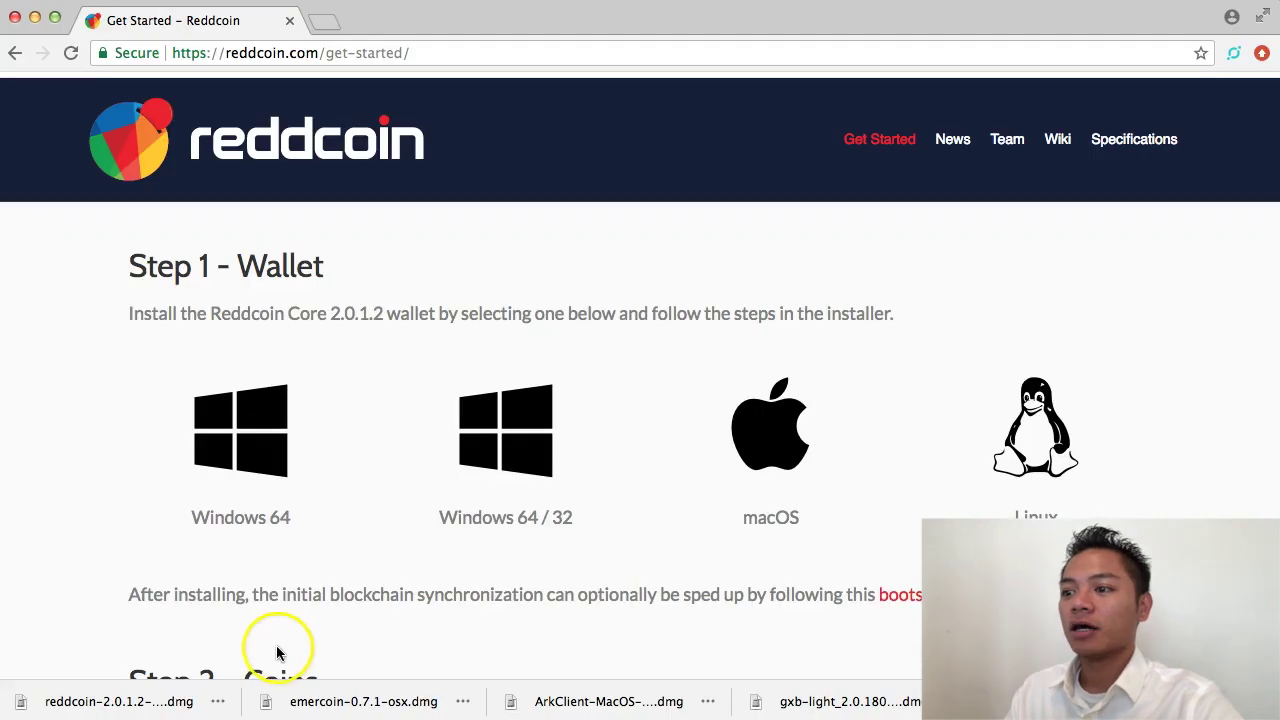
pyautogui.click(106, 704)
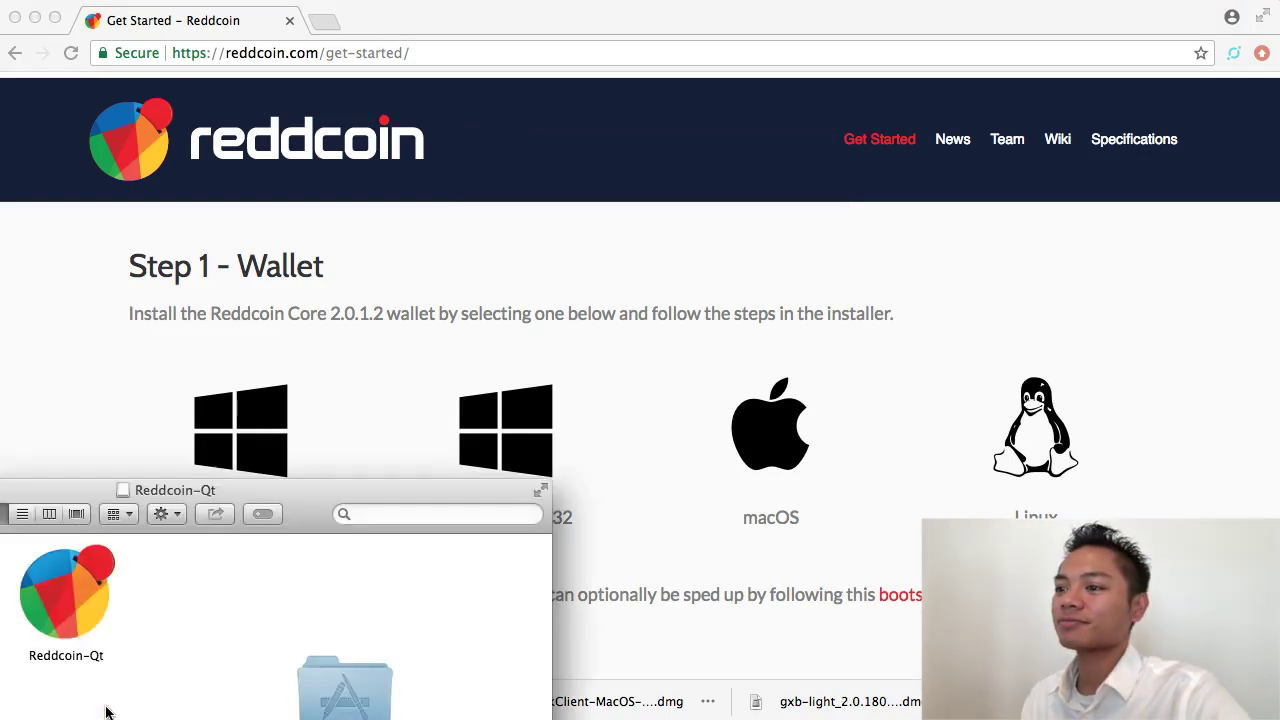
# Copy the Reddcoin-Qt app from the disk image into the Applications folder.
pyautogui.moveTo(355, 553); pyautogui.dragTo(711, 303)
pyautogui.click(66, 596)
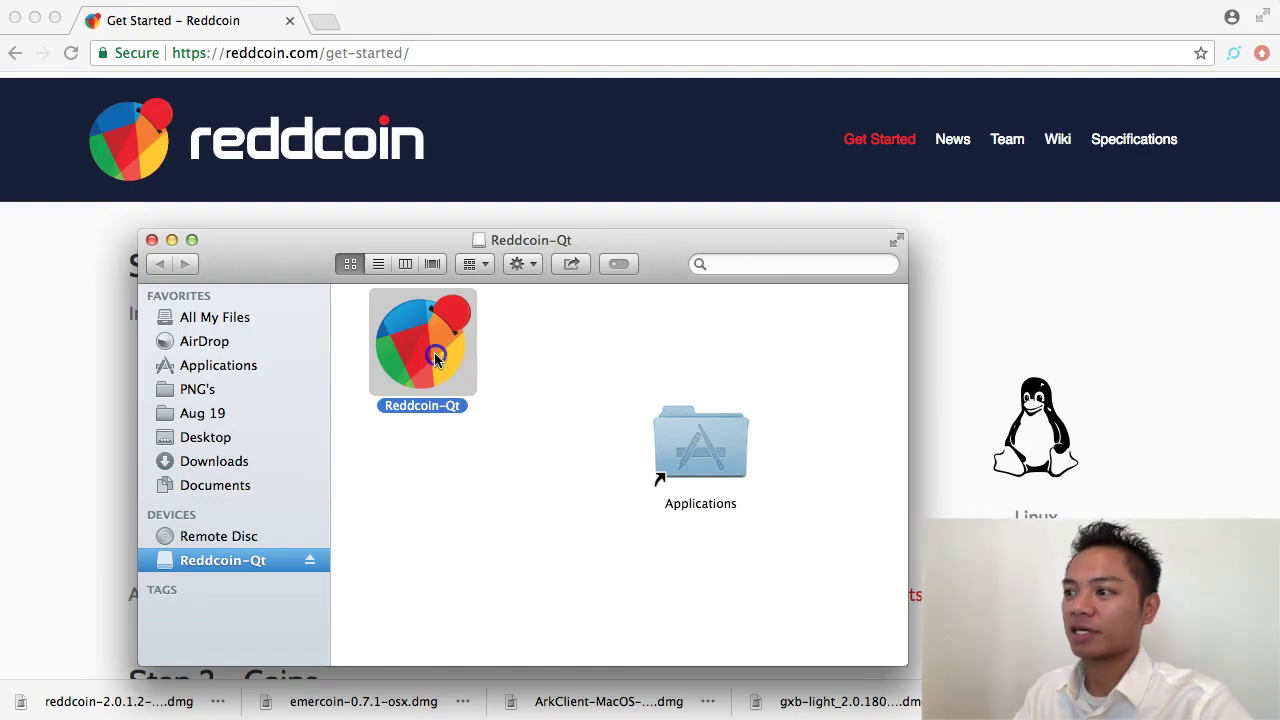
pyautogui.moveTo(434, 354); pyautogui.dragTo(714, 460)
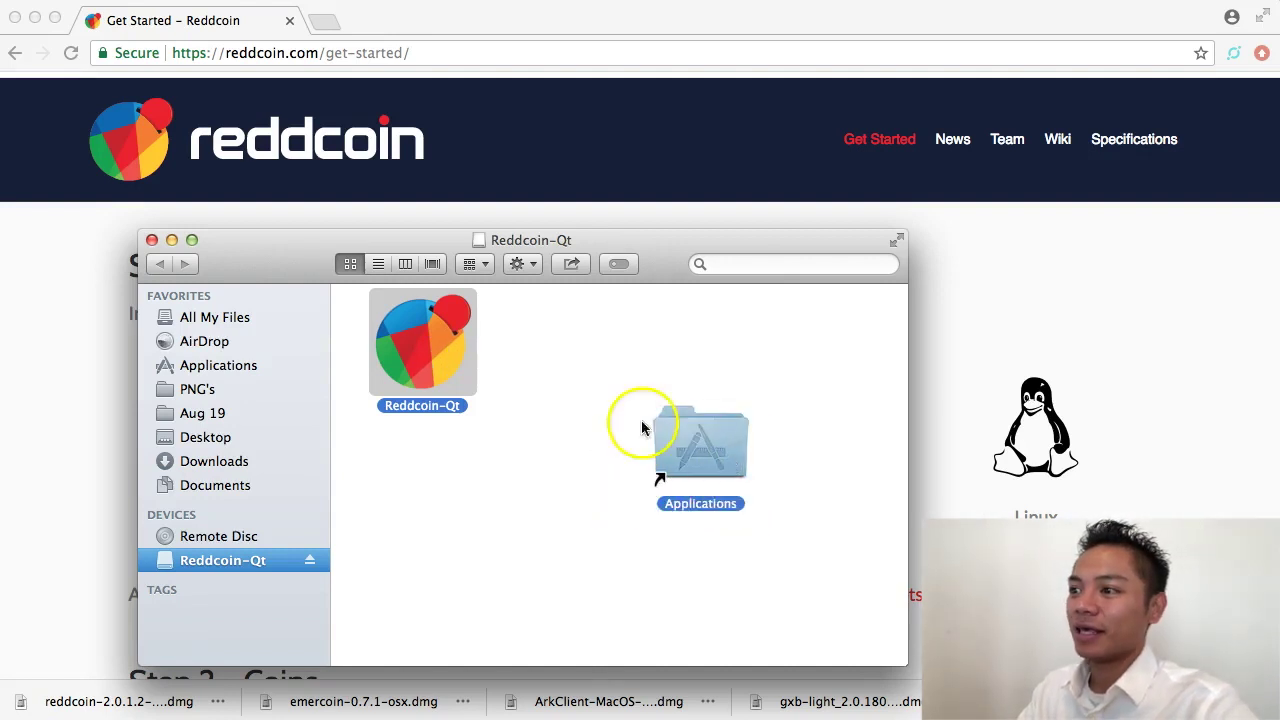
# Try to open Reddcoin-Qt directly from the disk image and dismiss the security alert.
pyautogui.doubleClick(430, 350)
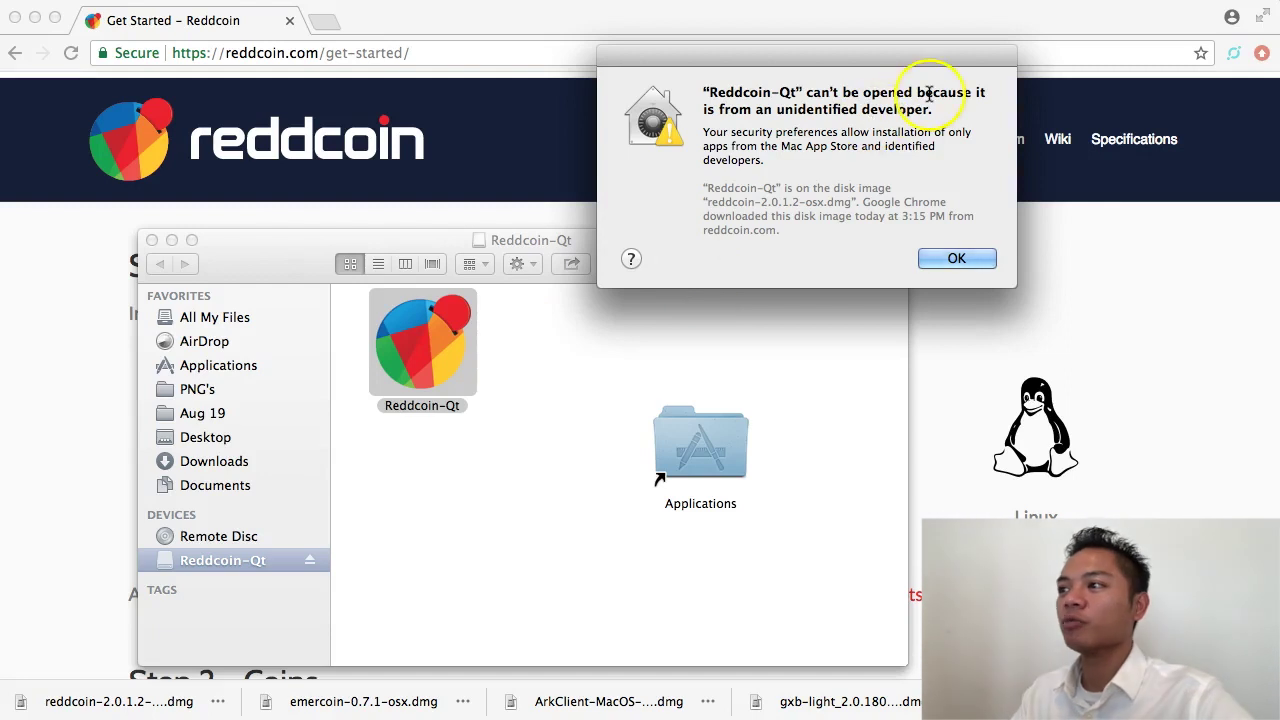
pyautogui.click(958, 260)
pyautogui.click(571, 551)
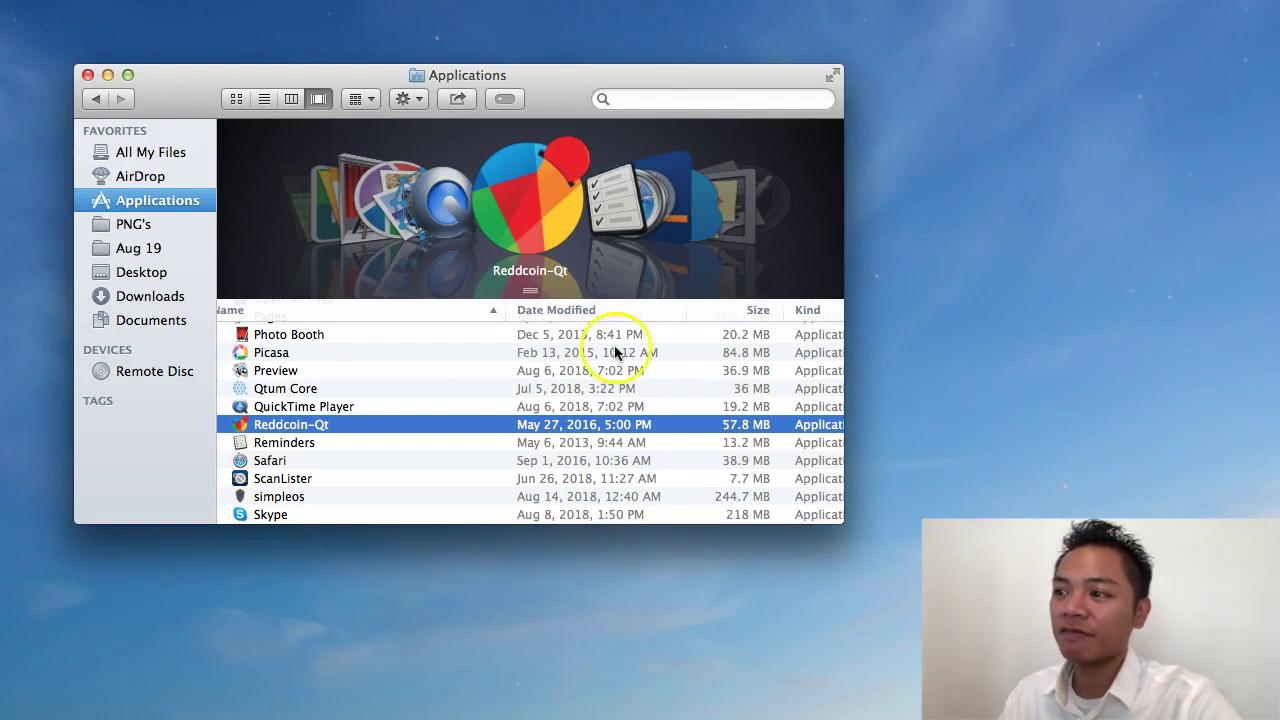
# Open Reddcoin-Qt from the Applications folder, allow it despite the unidentified developer warning, and accept the default data directory.
pyautogui.rightClick(430, 425)
pyautogui.click(470, 430)
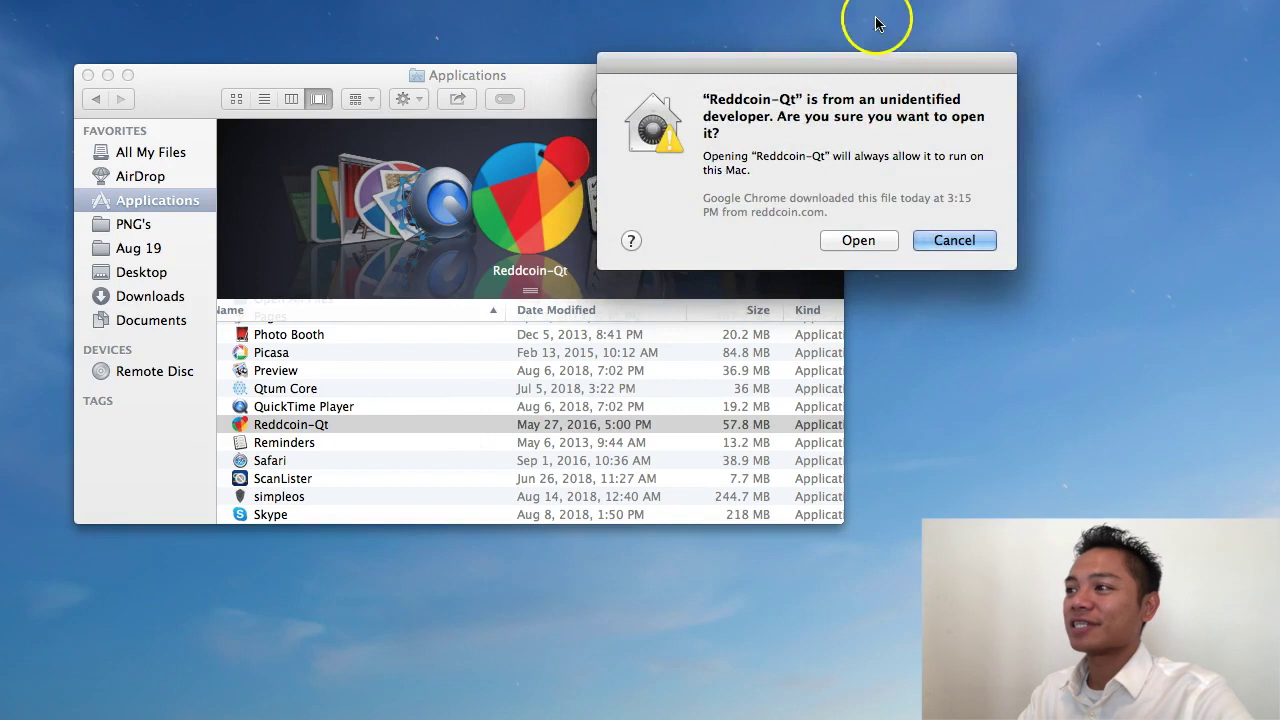
pyautogui.moveTo(858, 55); pyautogui.dragTo(609, 180)
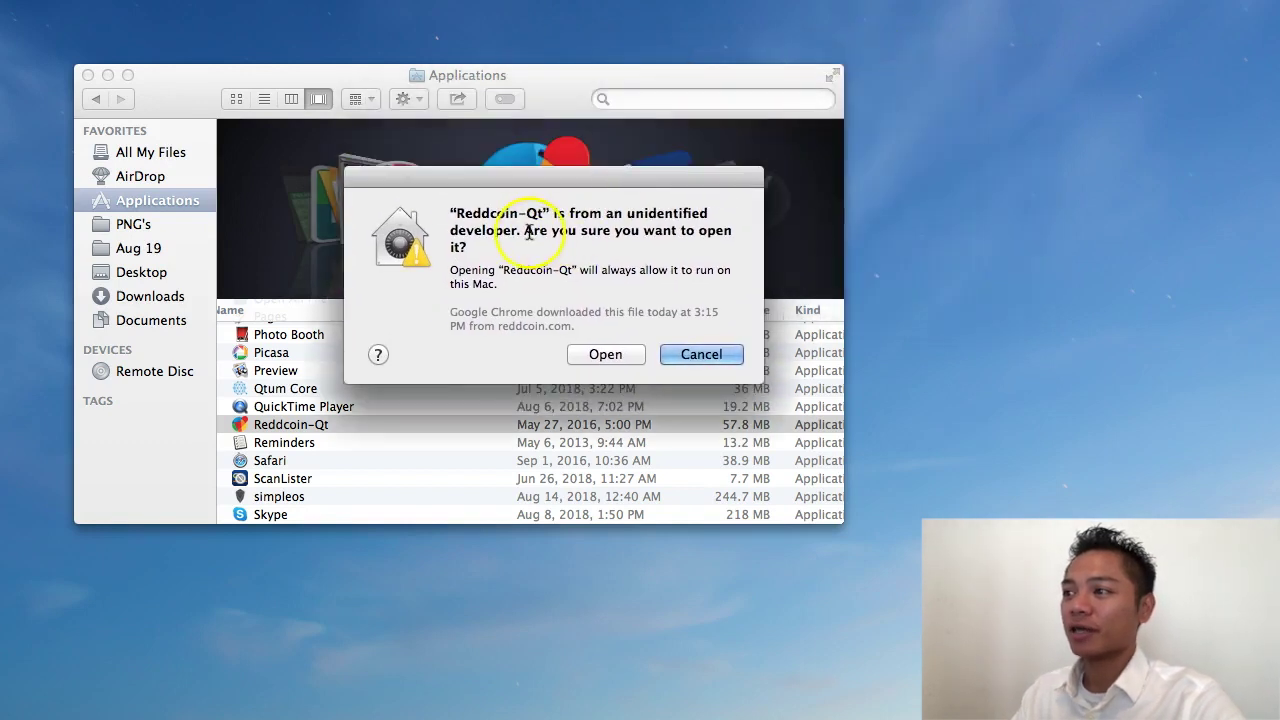
pyautogui.moveTo(522, 230); pyautogui.dragTo(545, 247)
pyautogui.click(606, 354)
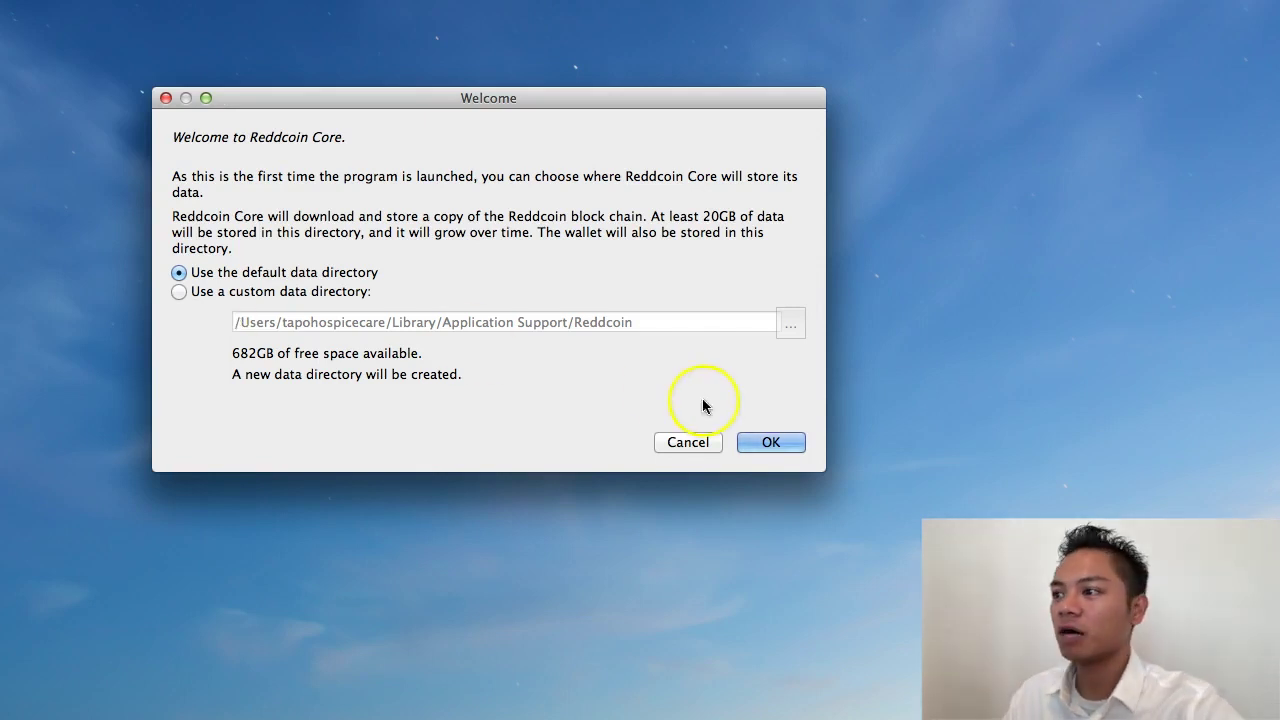
pyautogui.click(771, 443)
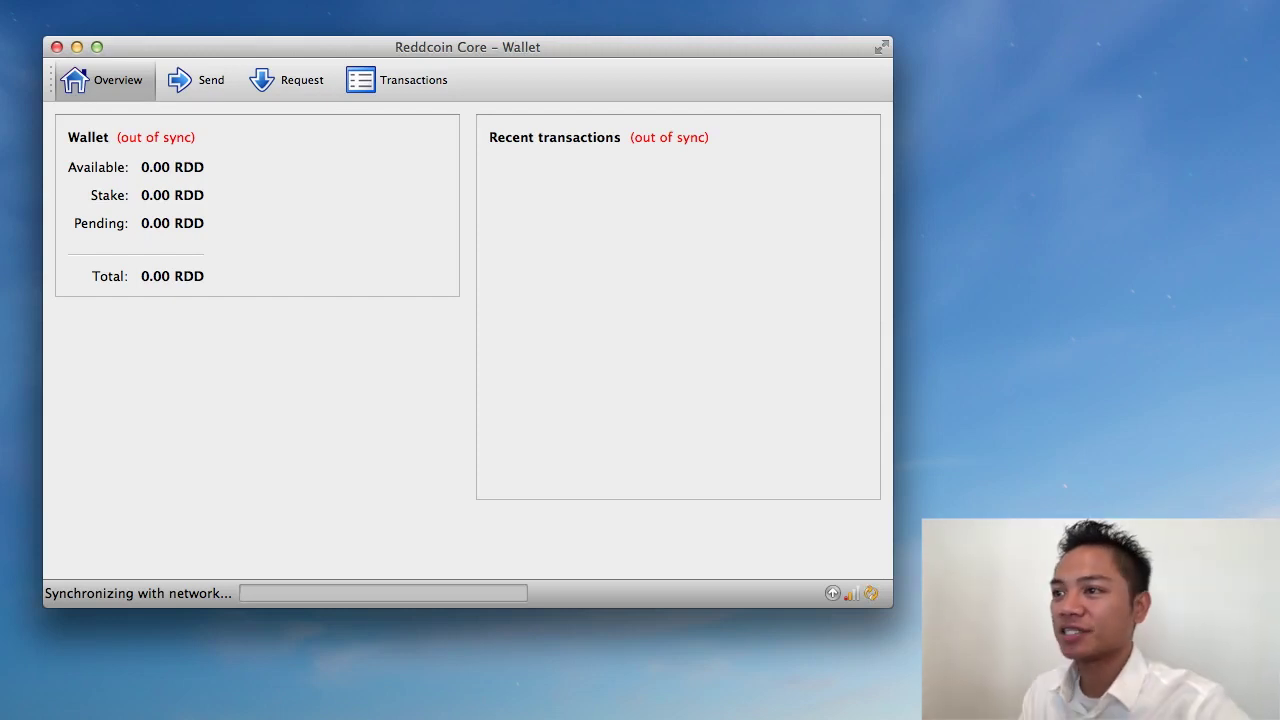
# Examine the wallet's Send form, including its Pay To, Label and Amount fields.
pyautogui.click(184, 79)
pyautogui.click(187, 143)
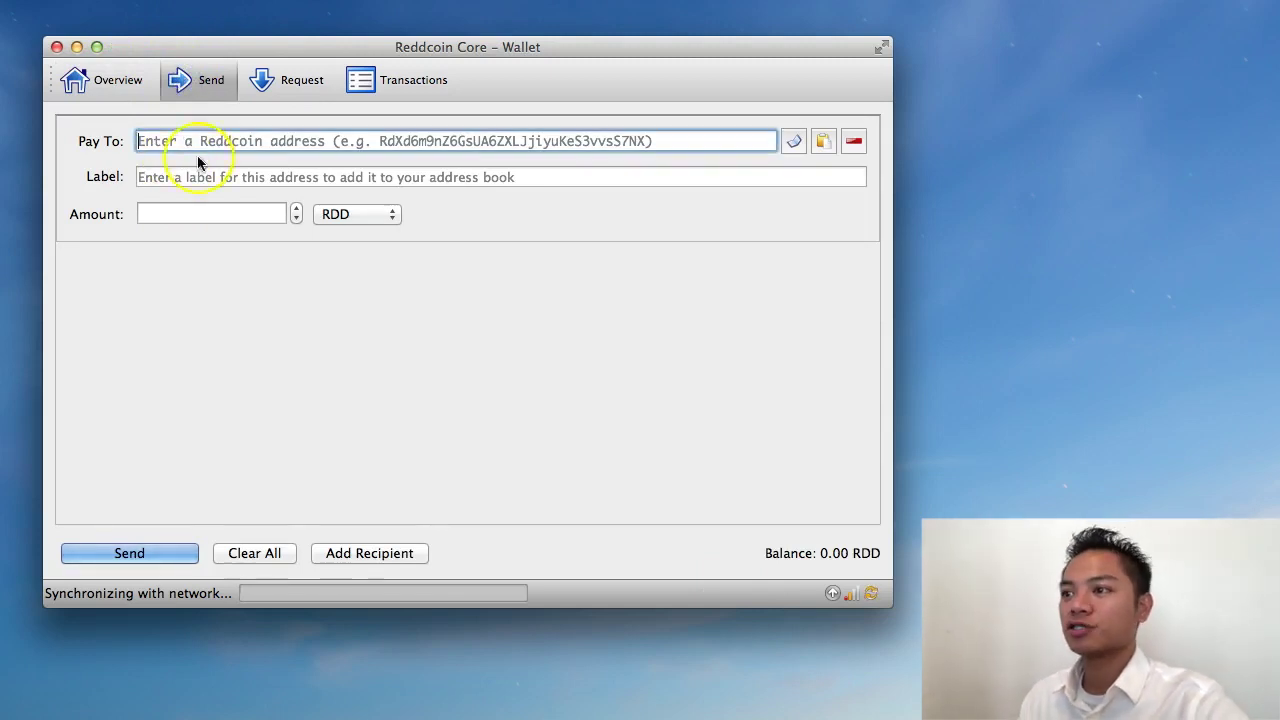
pyautogui.click(197, 176)
pyautogui.click(183, 213)
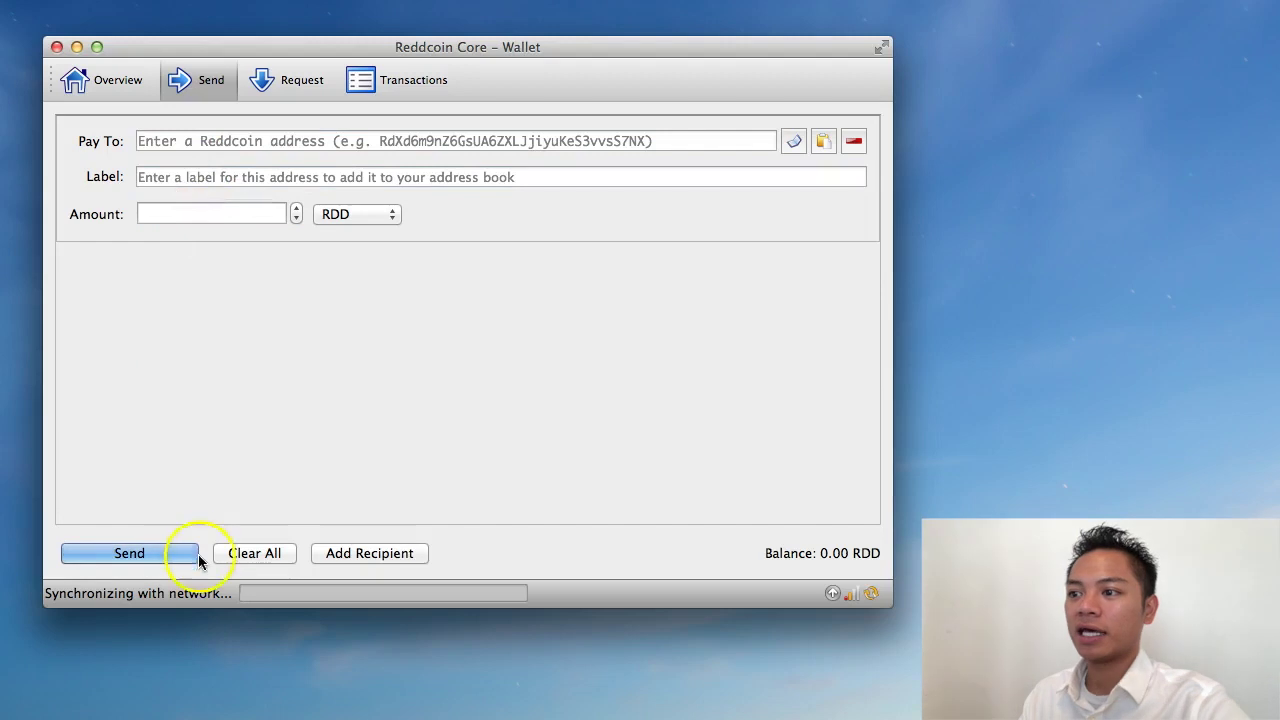
# Examine the payment request form's Label, Amount and Message fields and the transactions list, returning to the wallet overview.
pyautogui.click(304, 82)
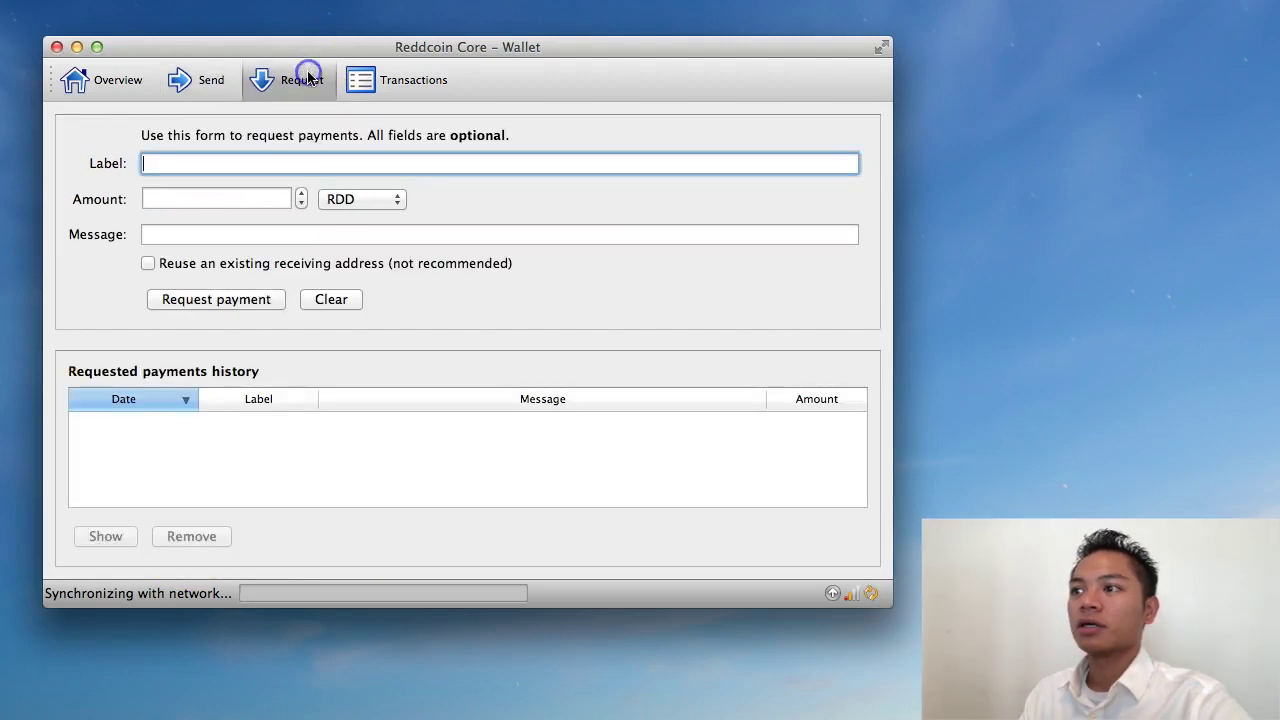
pyautogui.click(263, 162)
pyautogui.click(248, 200)
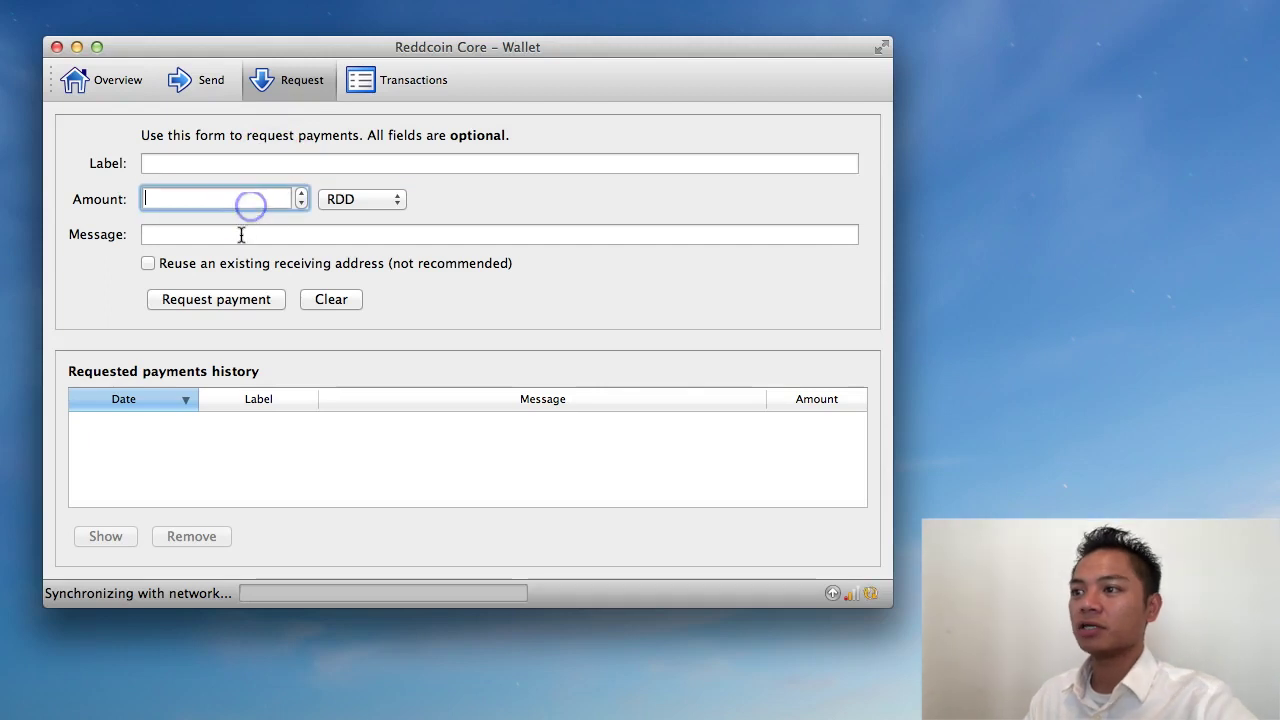
pyautogui.click(237, 233)
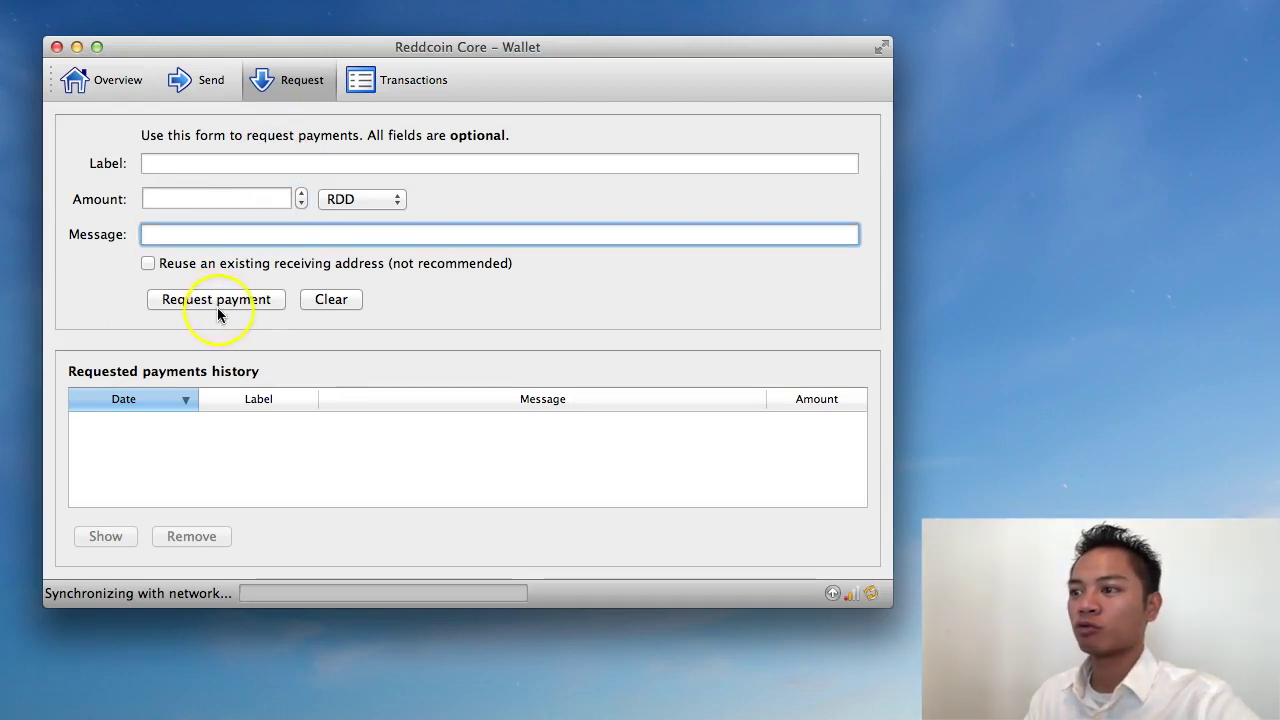
pyautogui.click(405, 83)
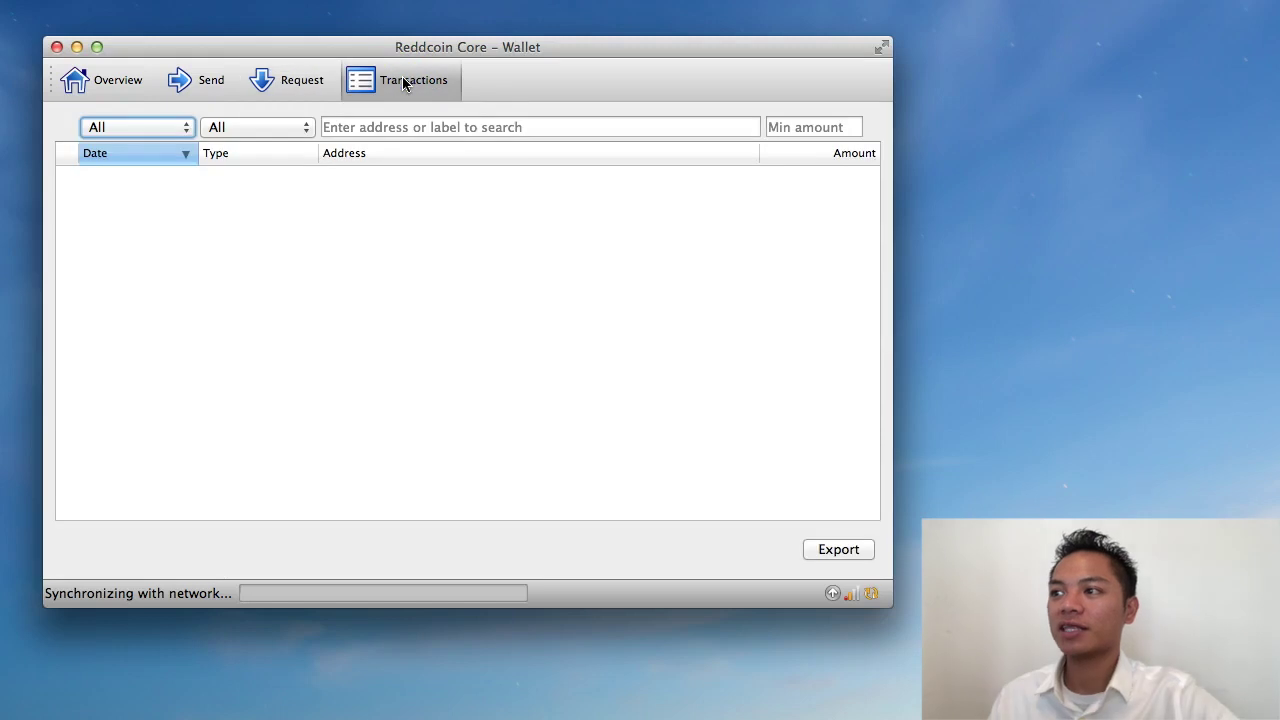
pyautogui.click(138, 83)
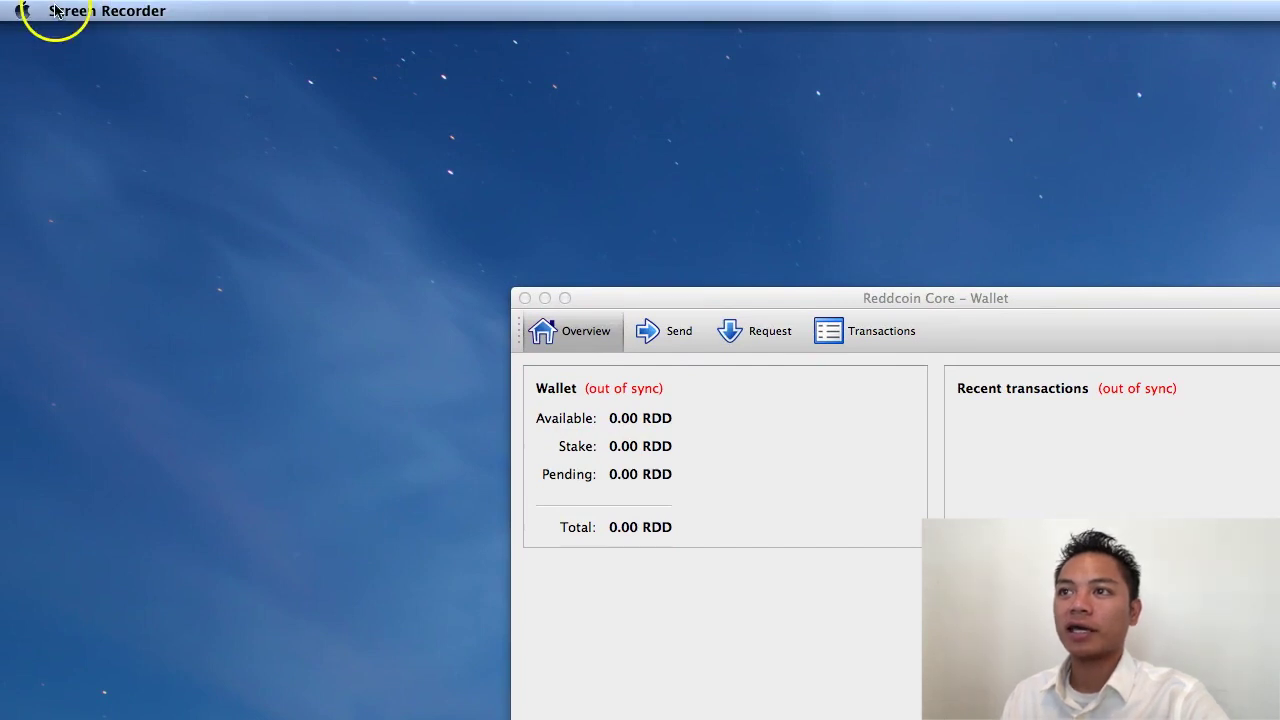
# Quit Reddcoin-Qt from the wallet overview and reopen it from the Applications folder.
pyautogui.moveTo(640, 297); pyautogui.dragTo(329, 145)
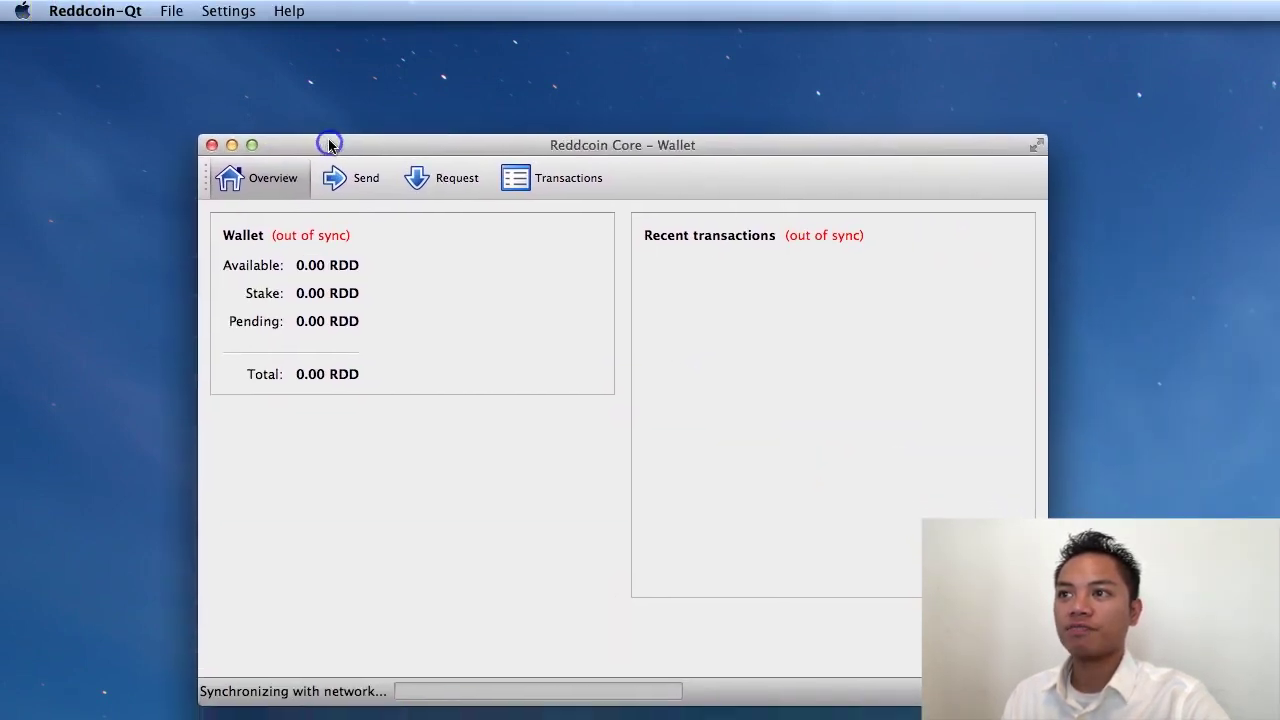
pyautogui.click(91, 12)
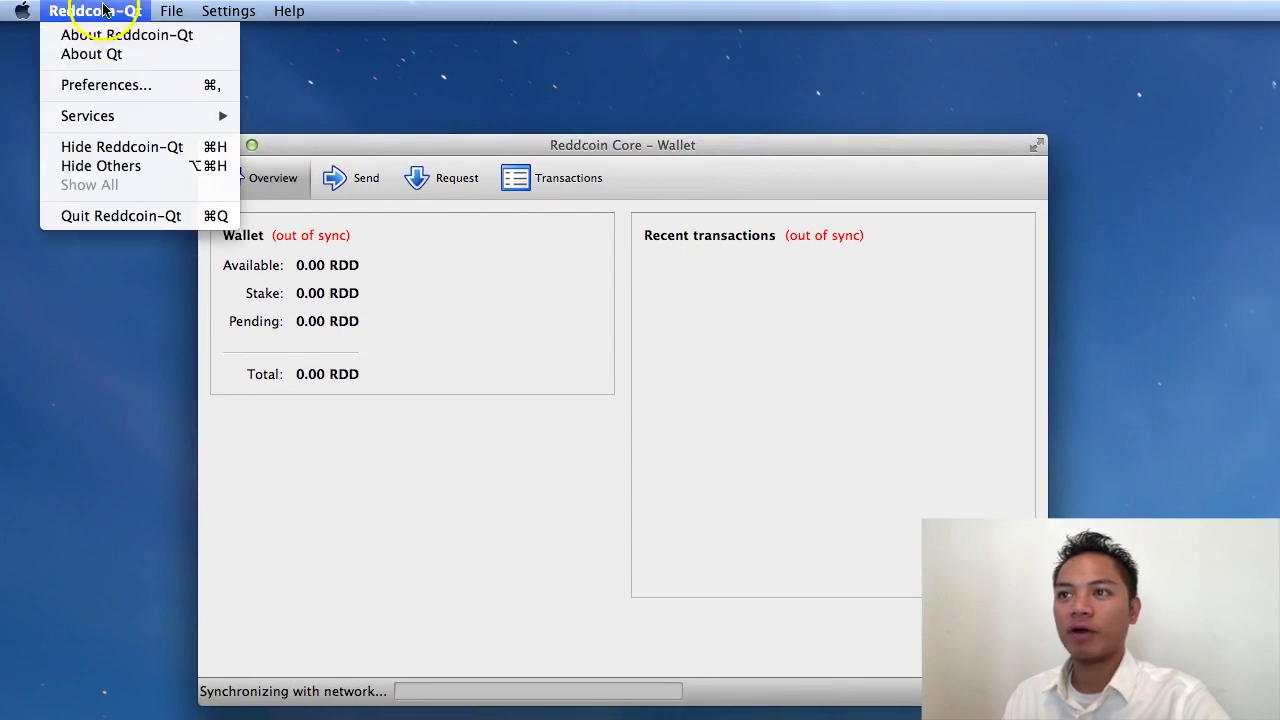
pyautogui.click(149, 222)
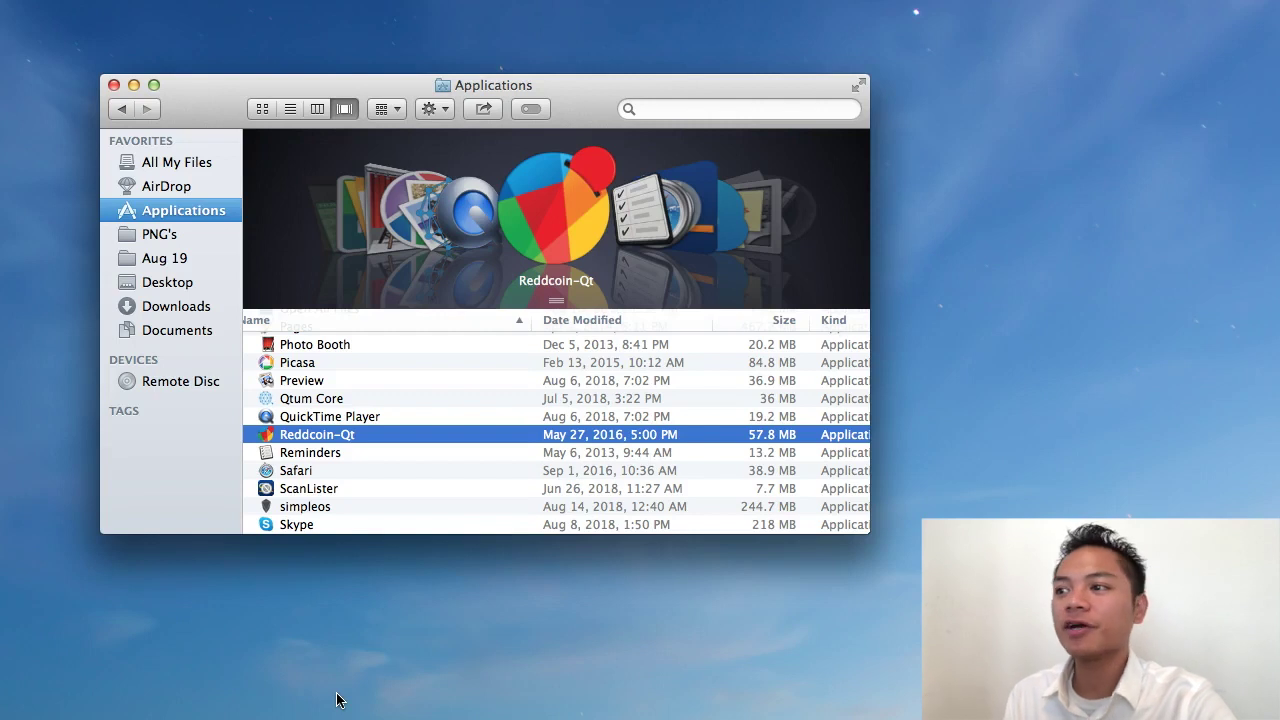
pyautogui.rightClick(380, 438)
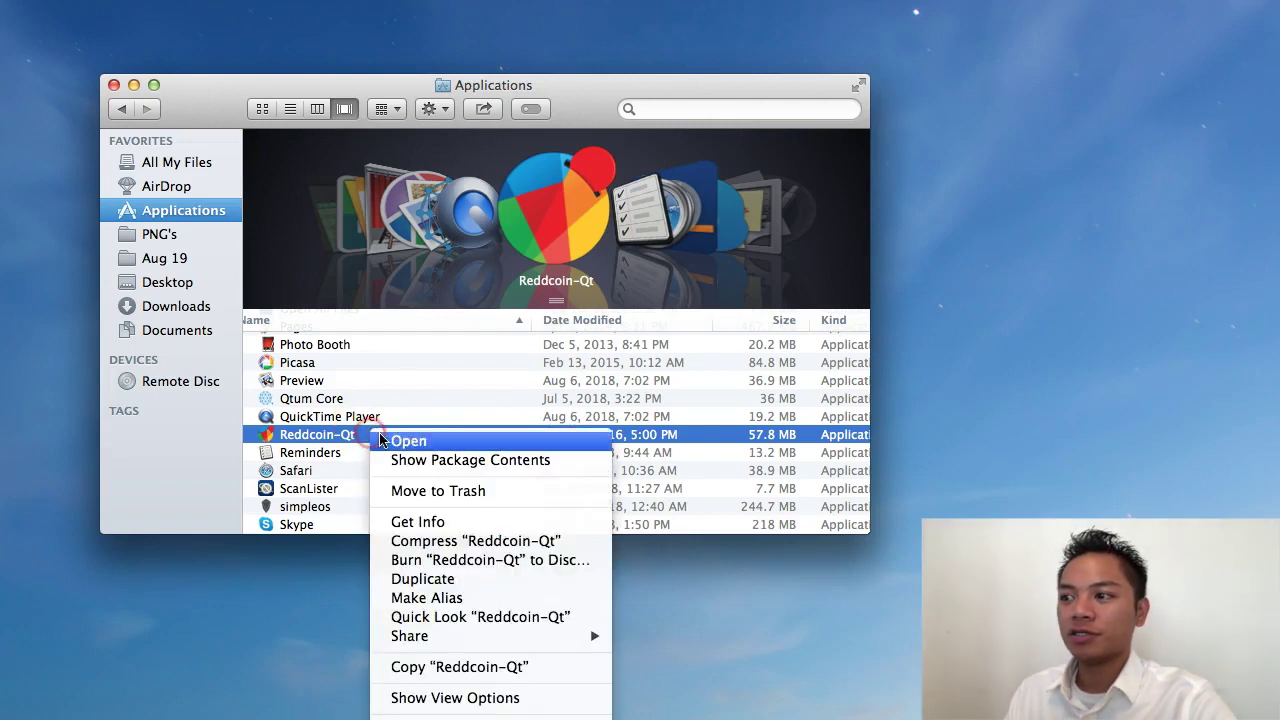
pyautogui.click(418, 442)
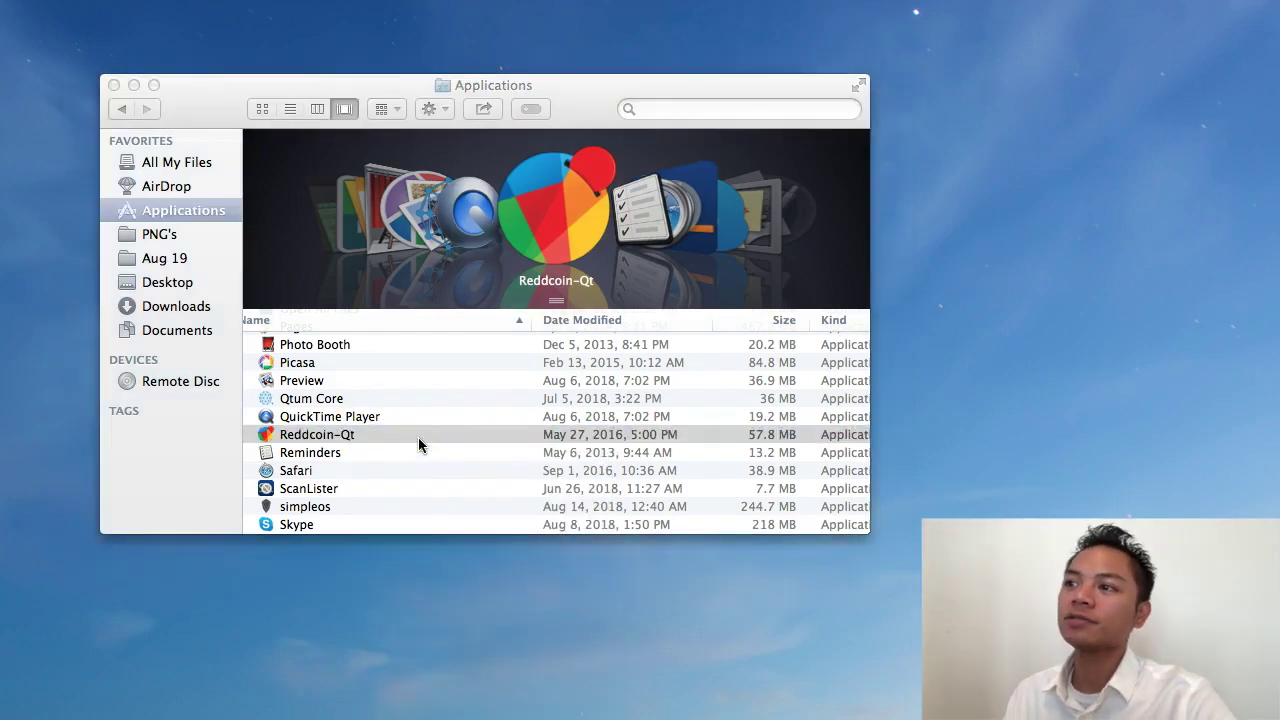